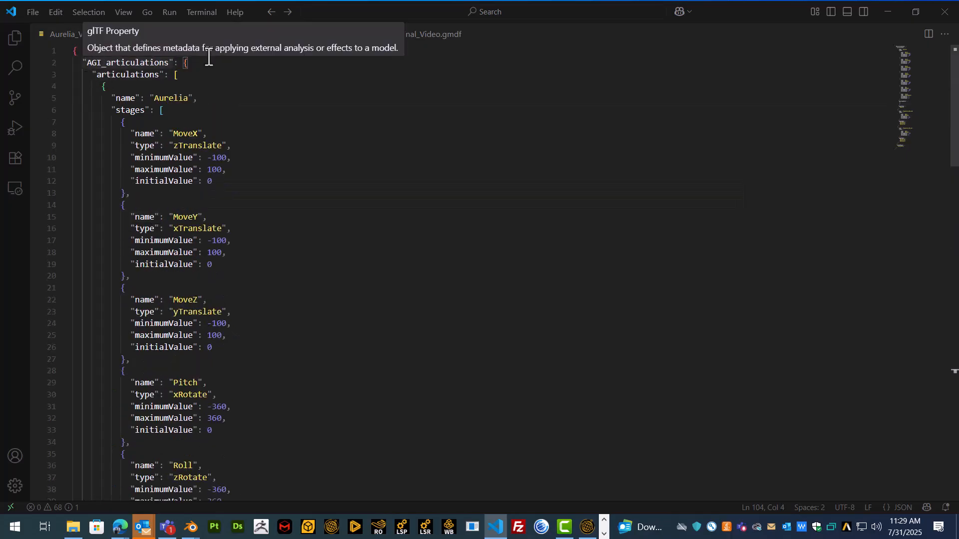
# Remove the stray trailing comma after the attachPoints closing brace
pyautogui.write(',')
pyautogui.press('BackSpace')
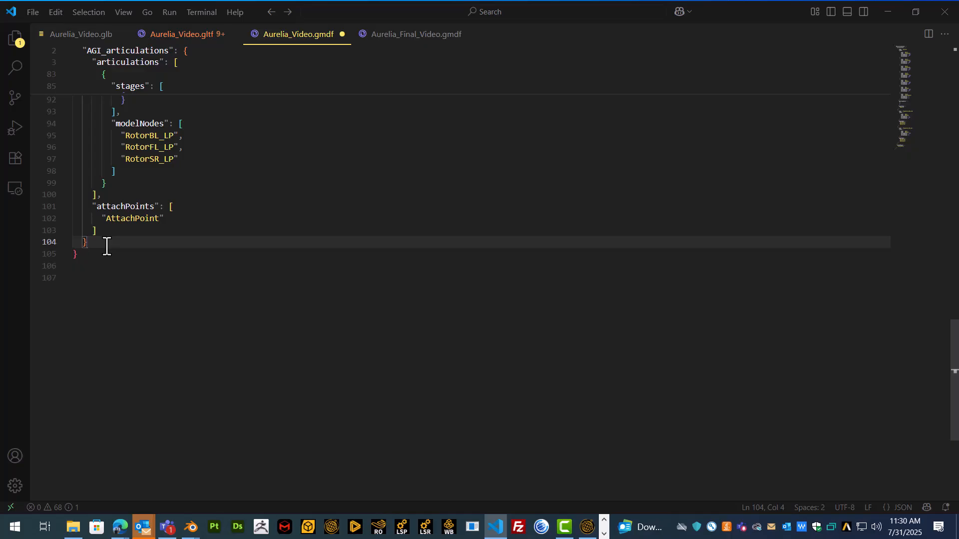
# Insert an AGI_stk_metadata property after the articulations and highlight its solarPanelGroups suggestion
pyautogui.write(',')
pyautogui.press('Return')
pyautogui.hotkey('ctrl', 'space')
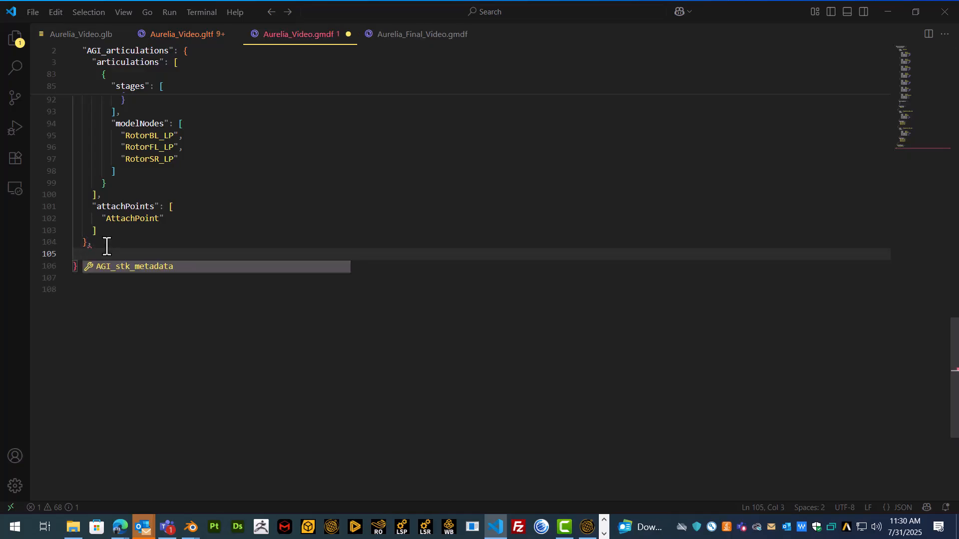
pyautogui.press('Return')
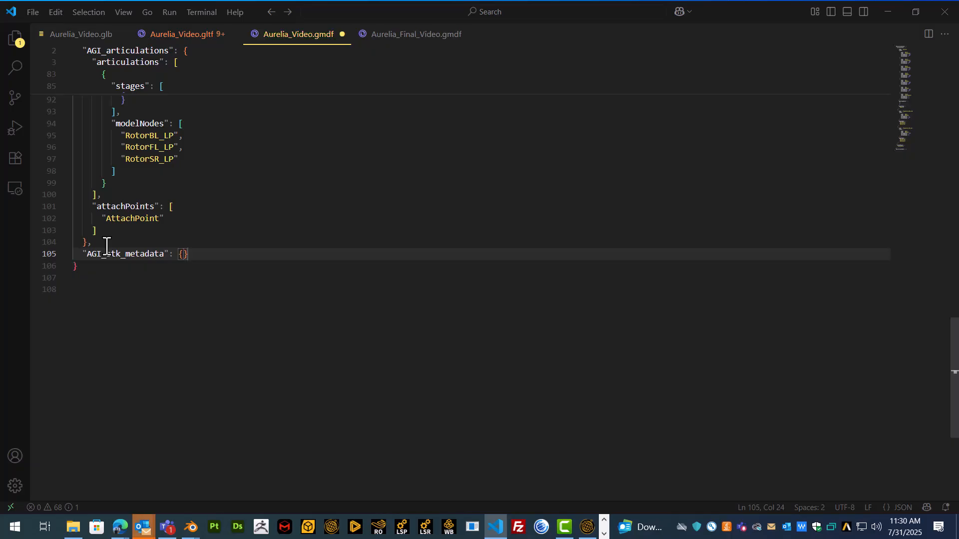
pyautogui.press('Return')
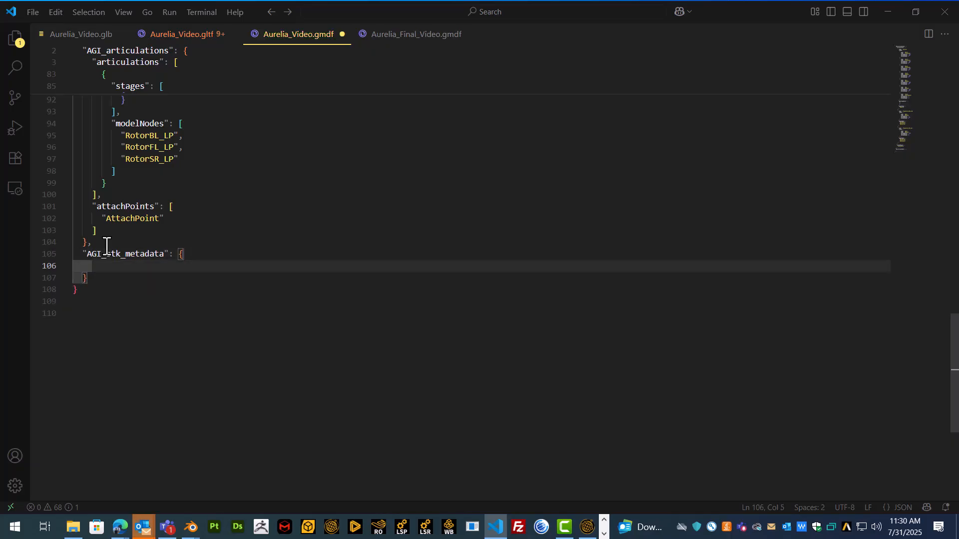
pyautogui.hotkey('ctrl', 'space')
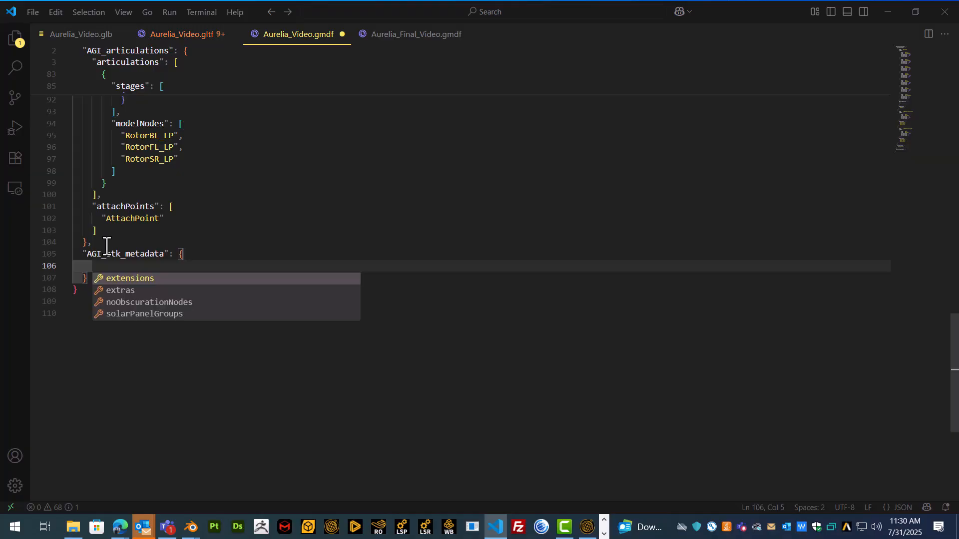
pyautogui.press('Up')
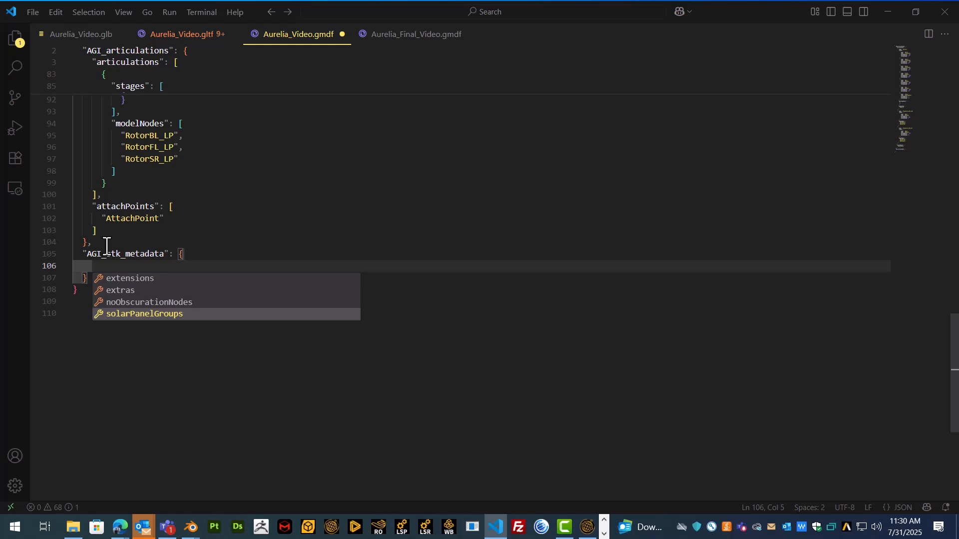
pyautogui.press('Up')
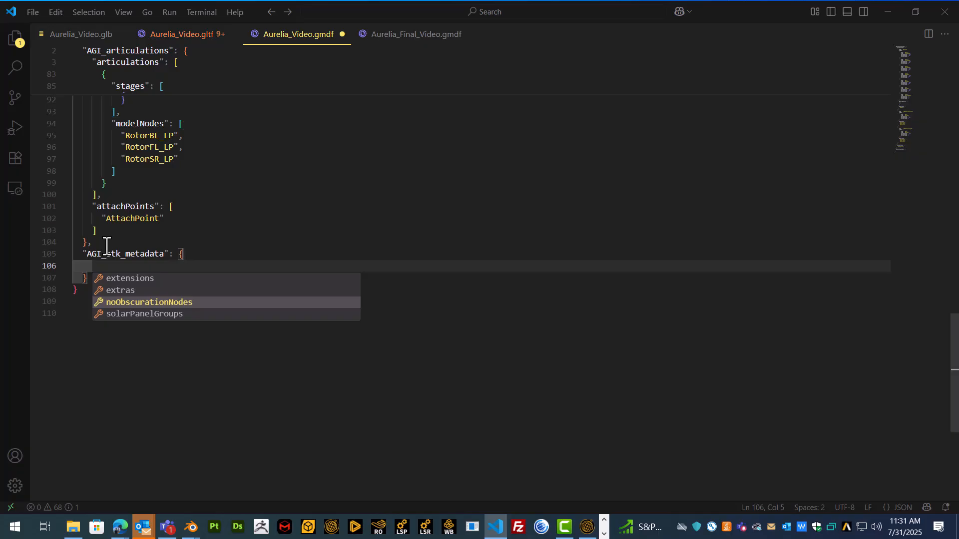
pyautogui.press('Down')
# Insert solarPanelGroups with a new object holding an empty "name" property
pyautogui.press('Return')
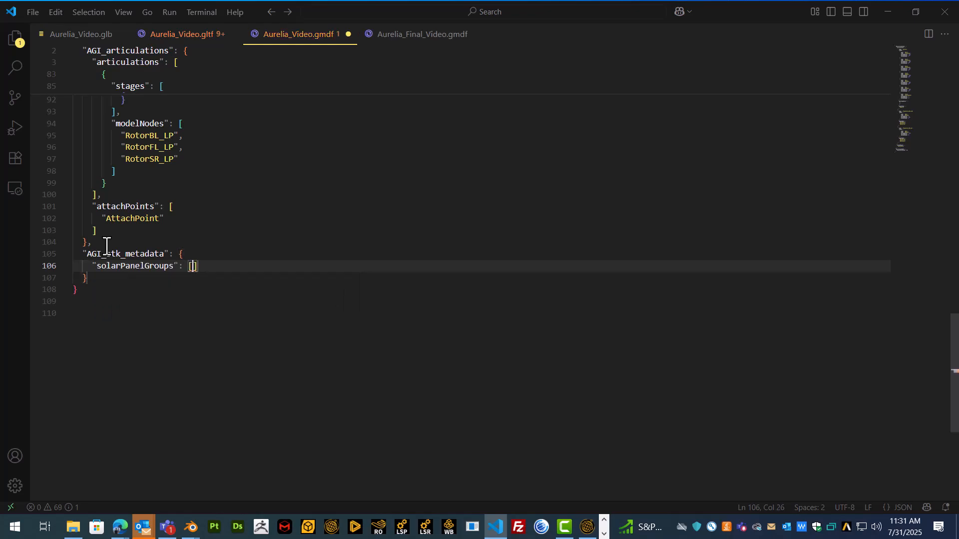
pyautogui.press('Return')
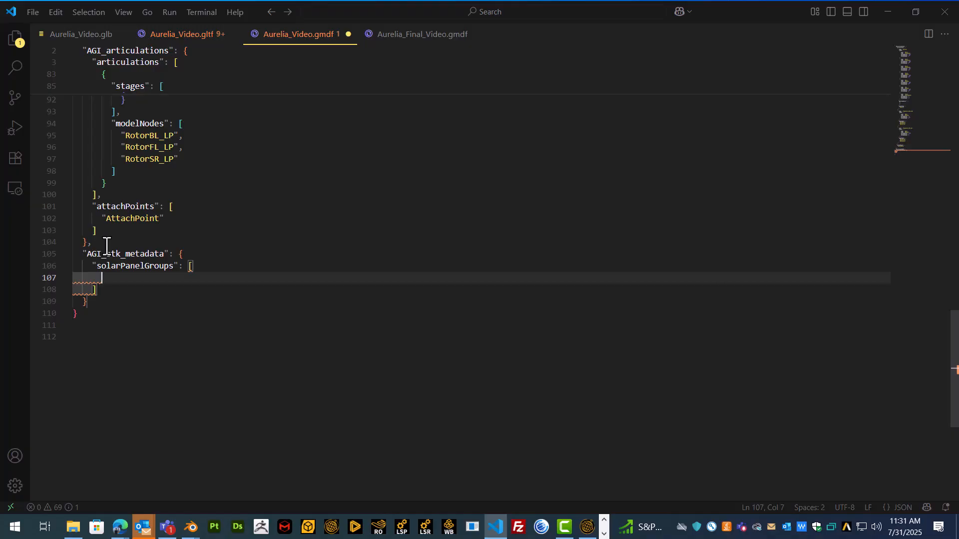
pyautogui.hotkey('ctrl', 'space')
pyautogui.press('Return')
pyautogui.press('Return')
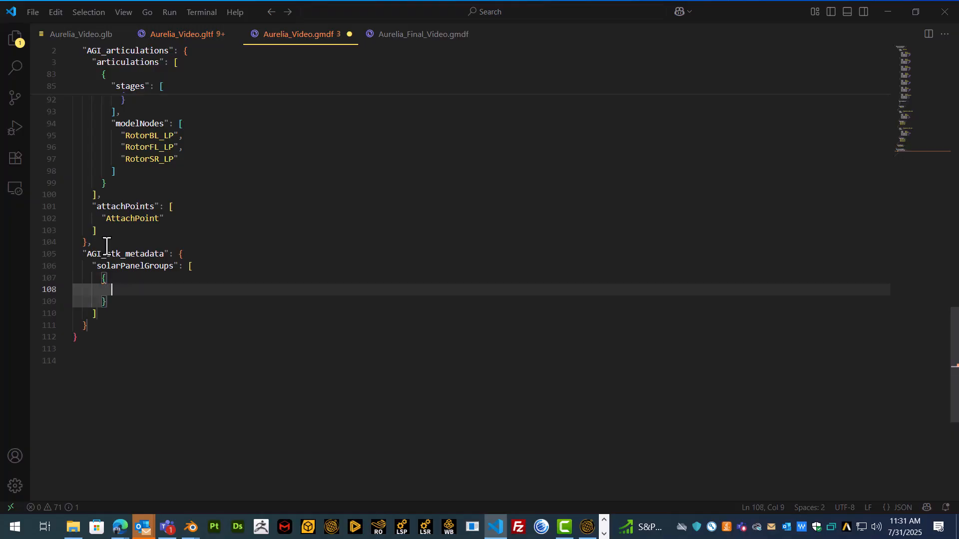
pyautogui.hotkey('ctrl', 'space')
pyautogui.press('Return')
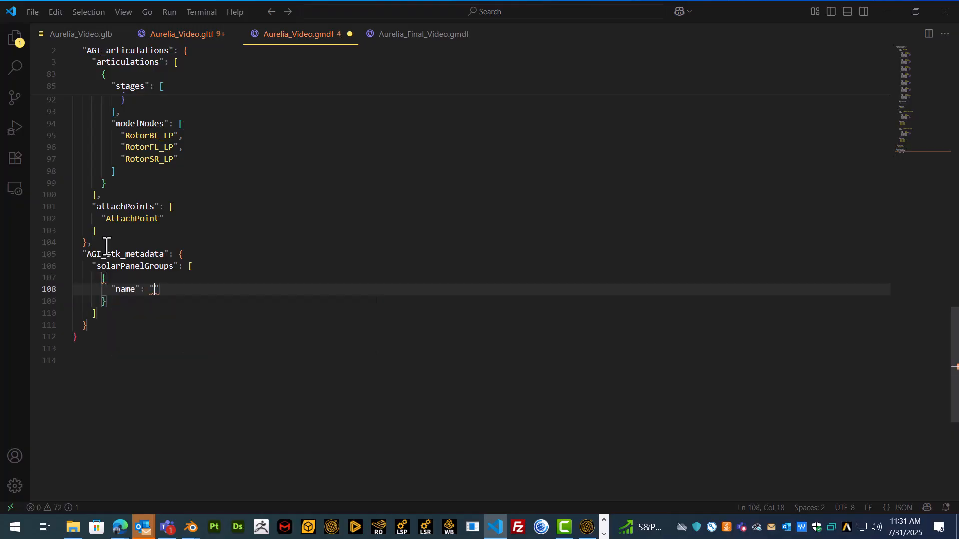
pyautogui.scroll(10, 262, 305)
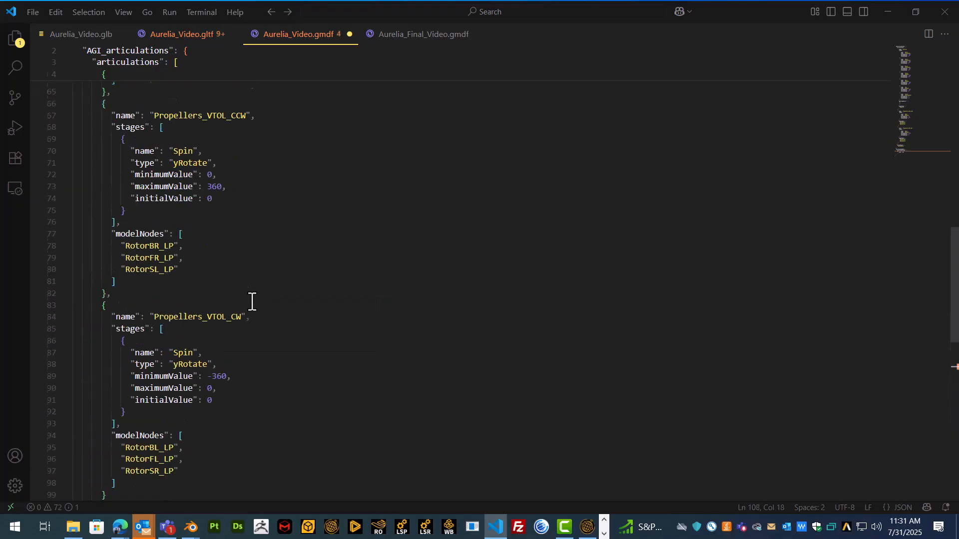
pyautogui.scroll(13, 238, 298)
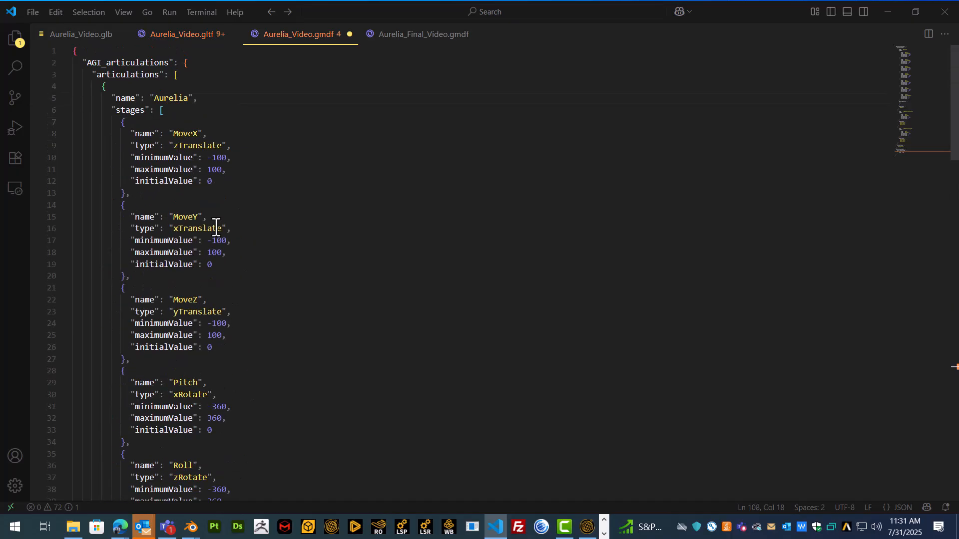
pyautogui.scroll(-7, 231, 167)
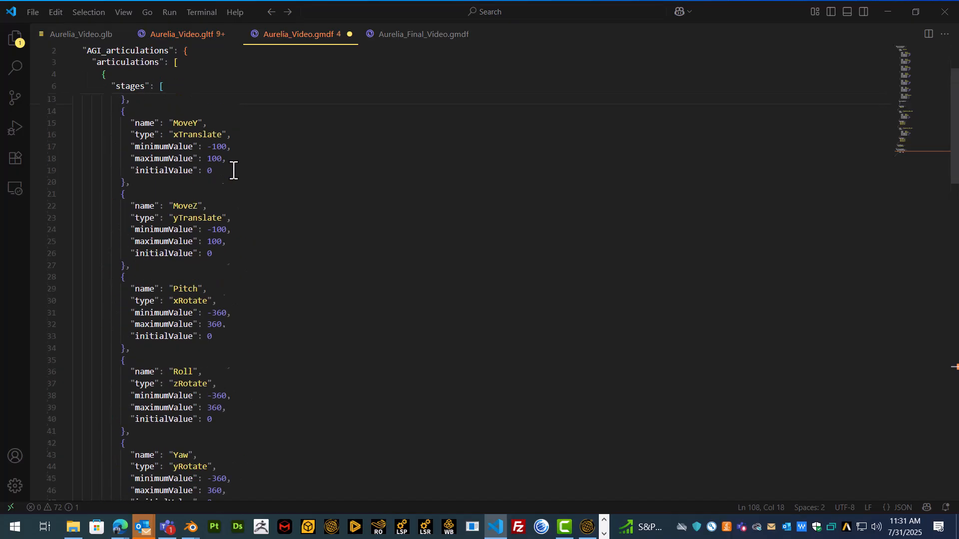
pyautogui.scroll(-12, 239, 185)
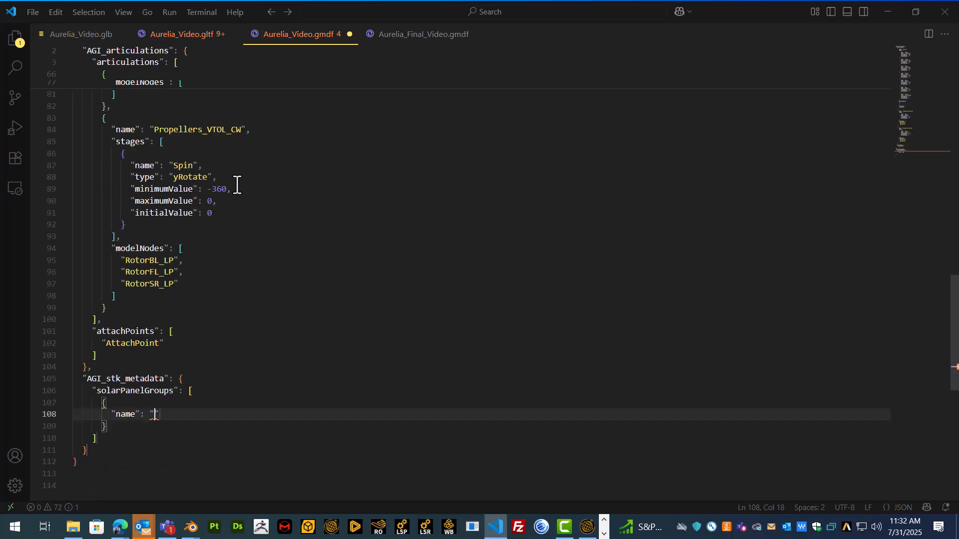
pyautogui.scroll(-1, 182, 379)
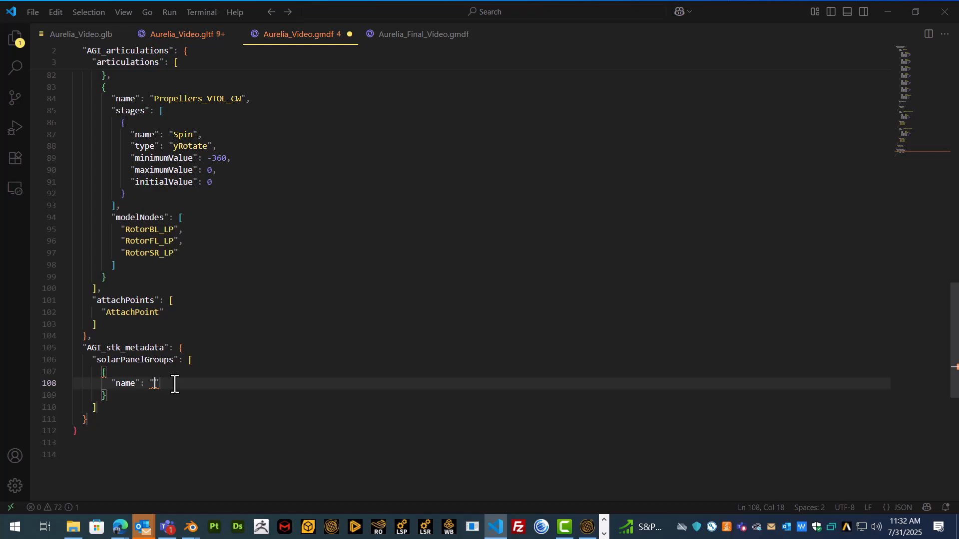
# In the Aurelia_Final Blender window, select the bottom propeller blade BladesSR_LP
pyautogui.moveTo(190, 528)
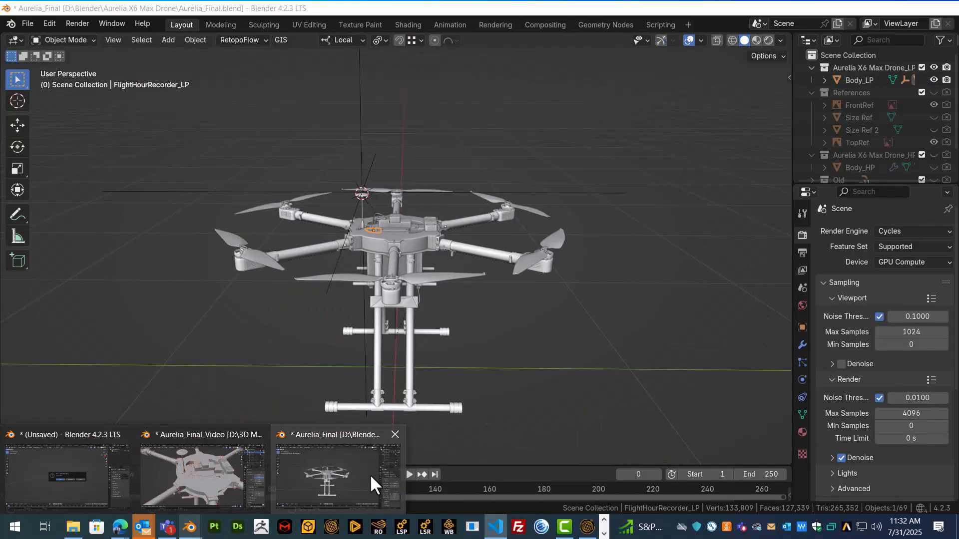
pyautogui.click(370, 475)
pyautogui.moveTo(416, 228); pyautogui.dragTo(395, 241, button='middle')
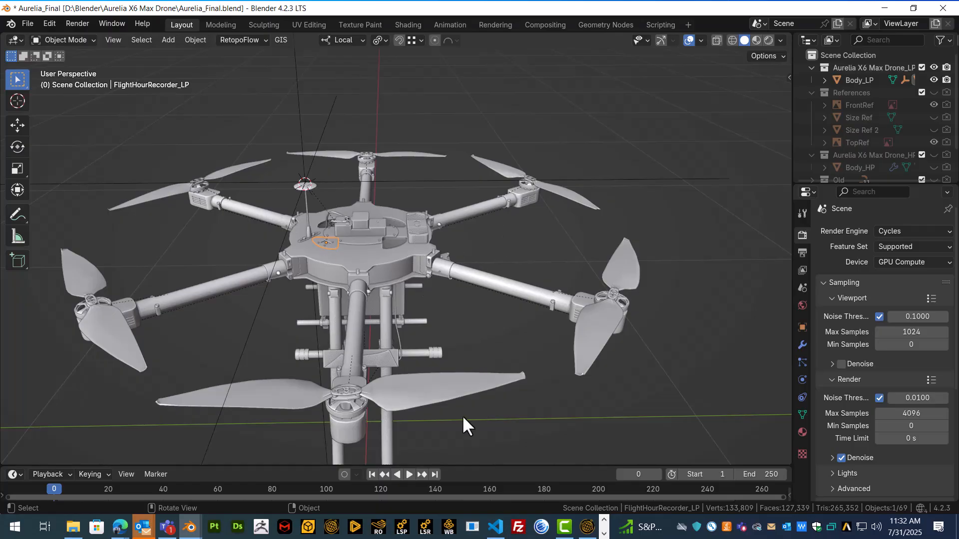
pyautogui.click(432, 395)
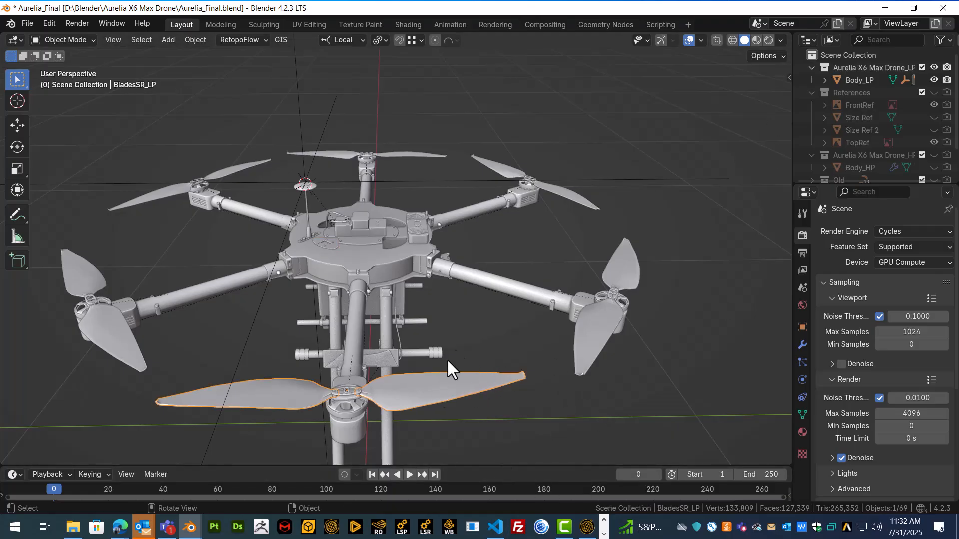
# Name the solar panel group "Props"
pyautogui.click(496, 526)
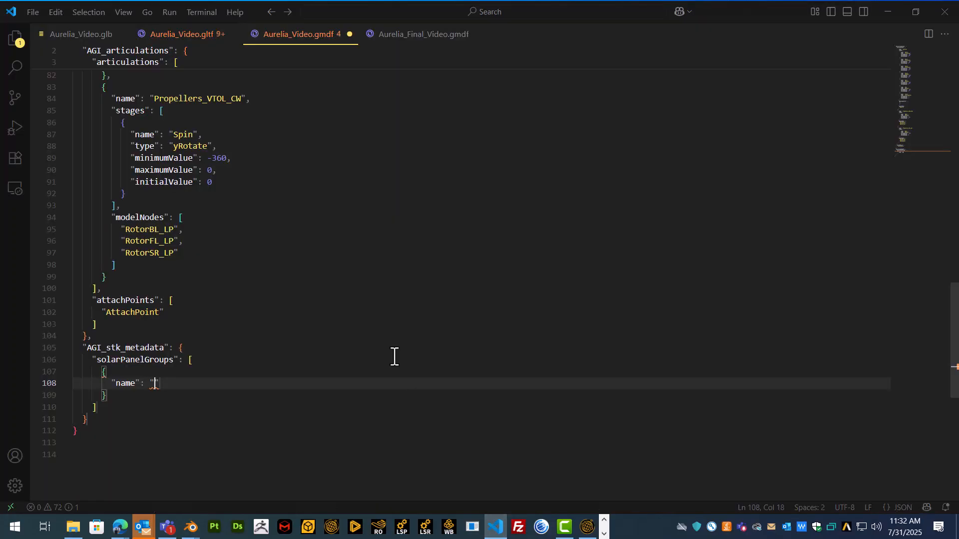
pyautogui.write('Props')
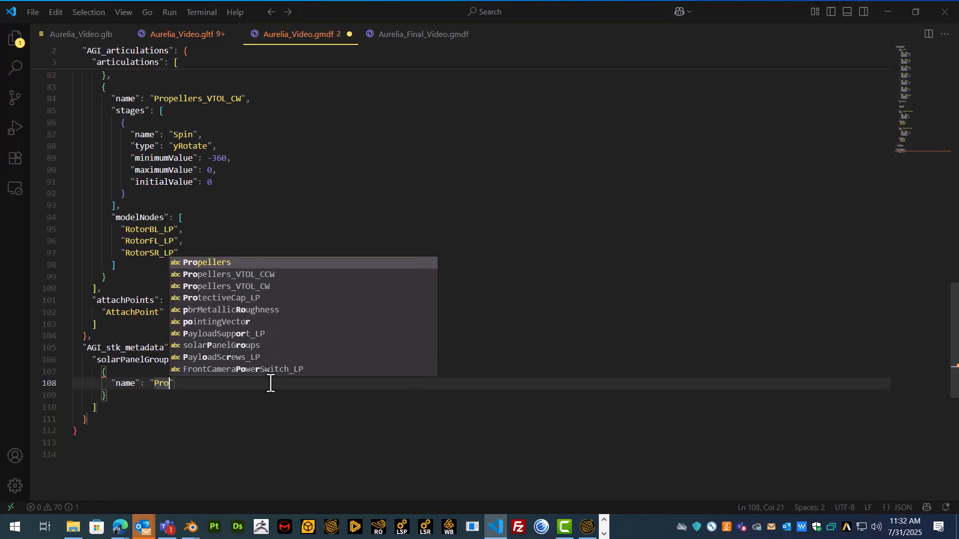
pyautogui.press('Right')
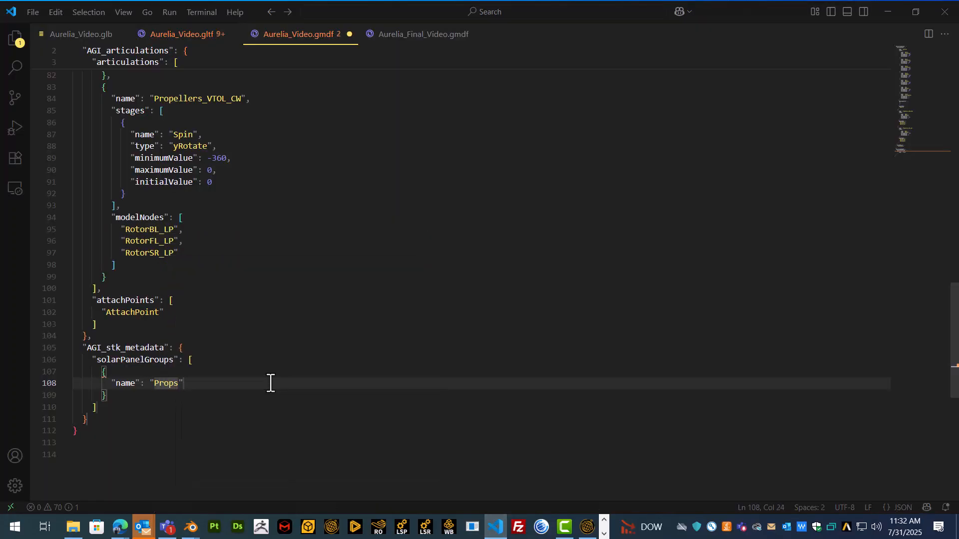
pyautogui.write(',')
pyautogui.press('Return')
# Add efficiency 25 and a modelNodes list with one empty entry
pyautogui.hotkey('ctrl', 'space')
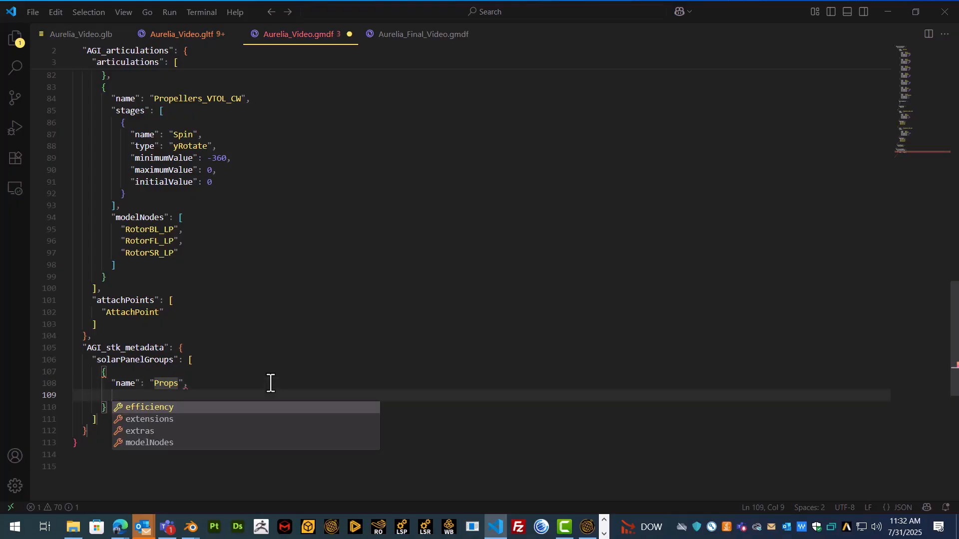
pyautogui.press('Return')
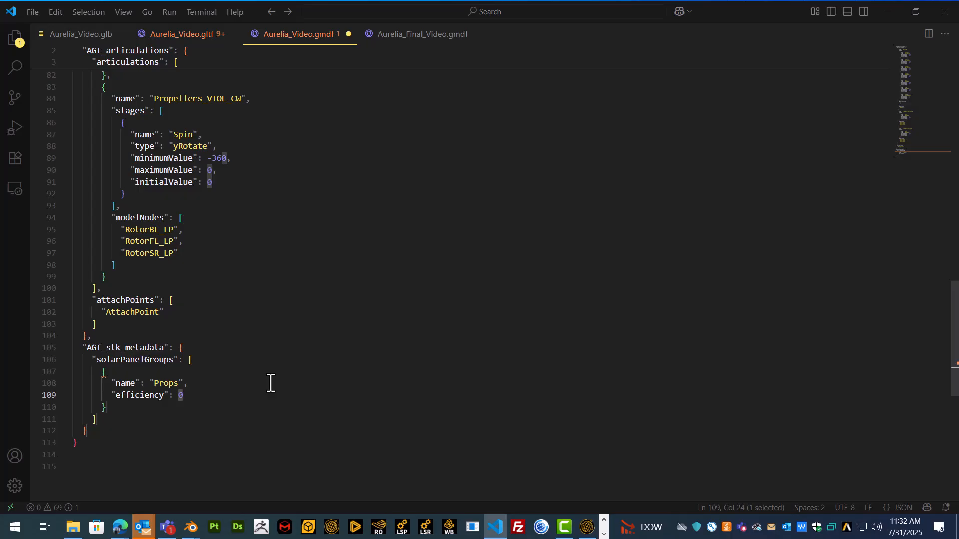
pyautogui.write('25')
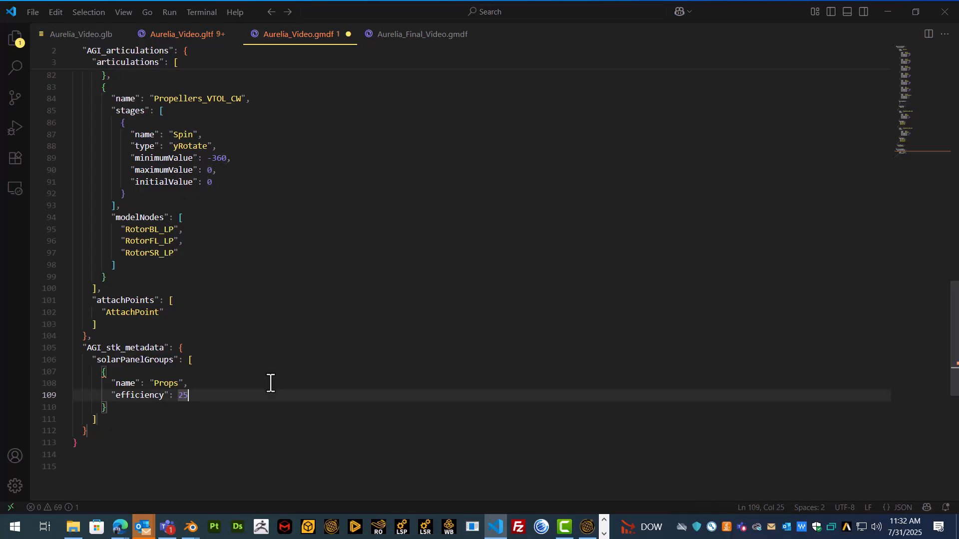
pyautogui.write(',')
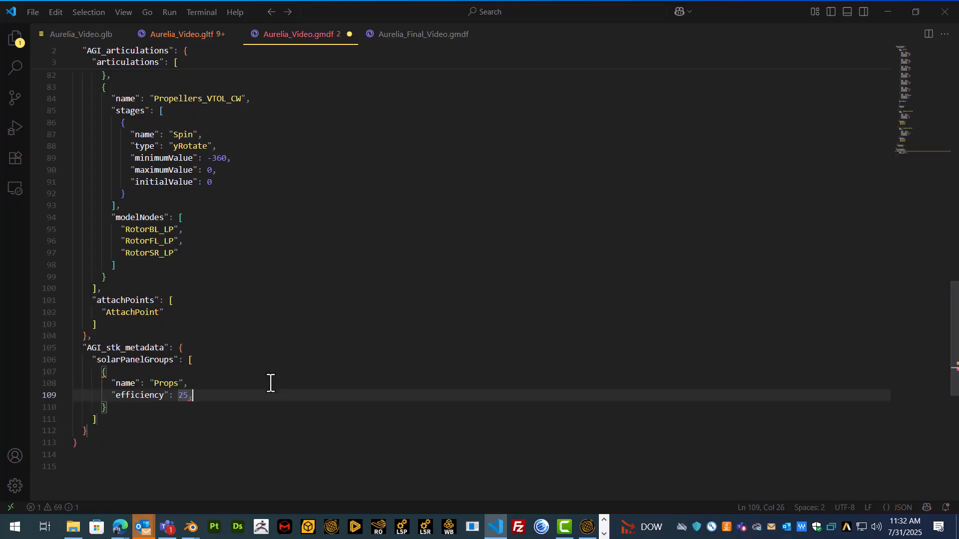
pyautogui.press('Return')
pyautogui.hotkey('ctrl', 'space')
pyautogui.press('Up')
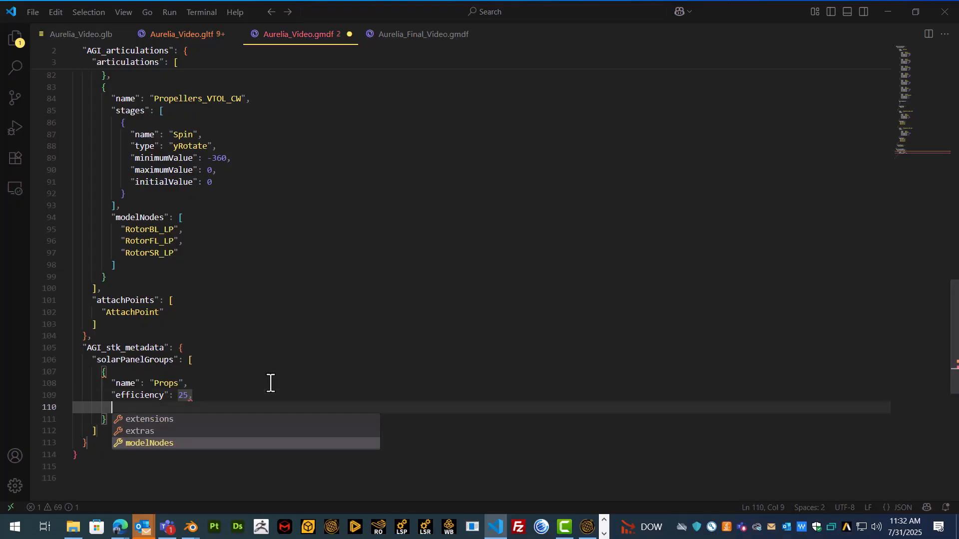
pyautogui.press('Return')
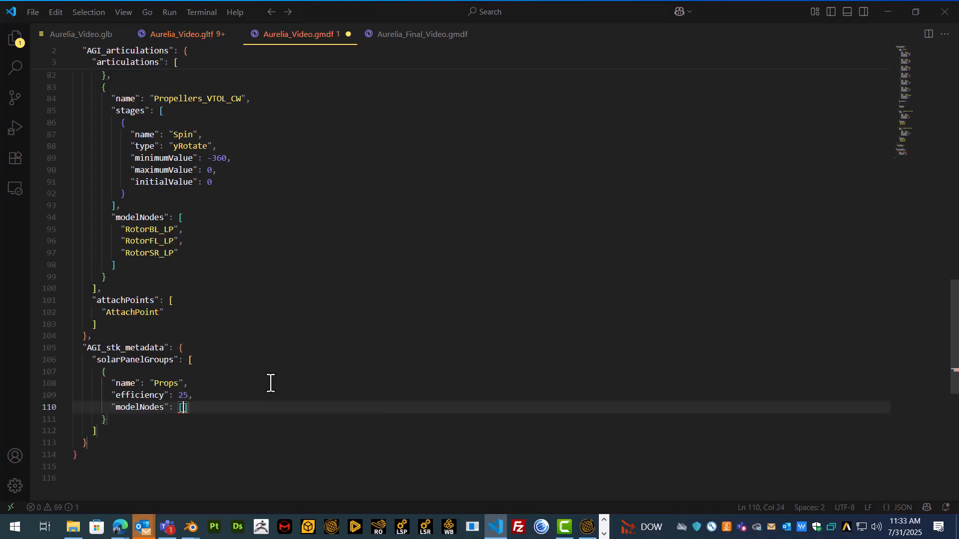
pyautogui.press('Return')
pyautogui.write('"')
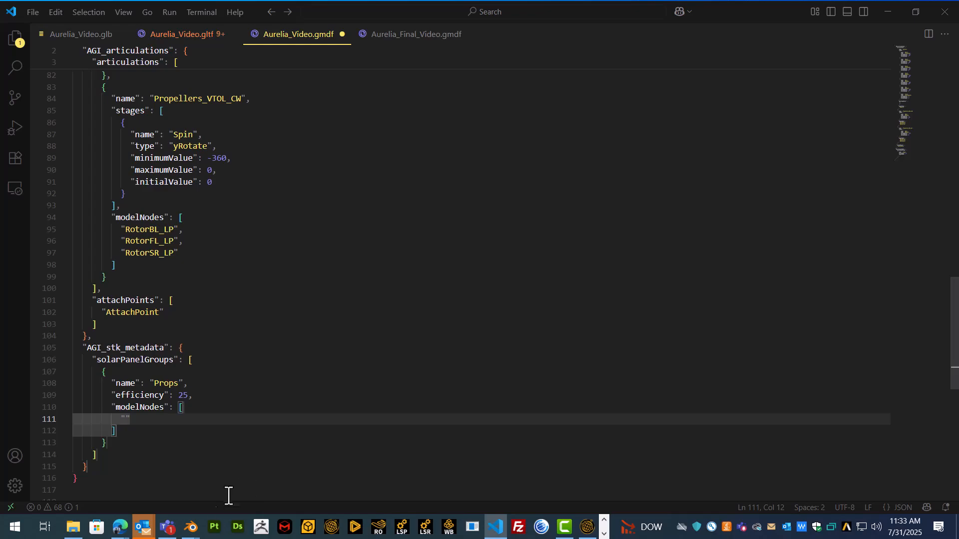
pyautogui.moveTo(198, 533)
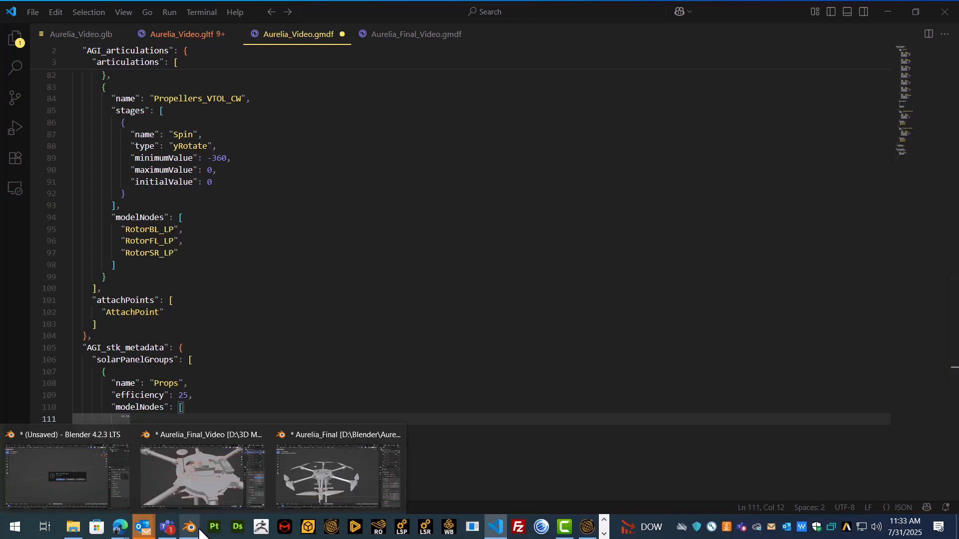
pyautogui.click(307, 469)
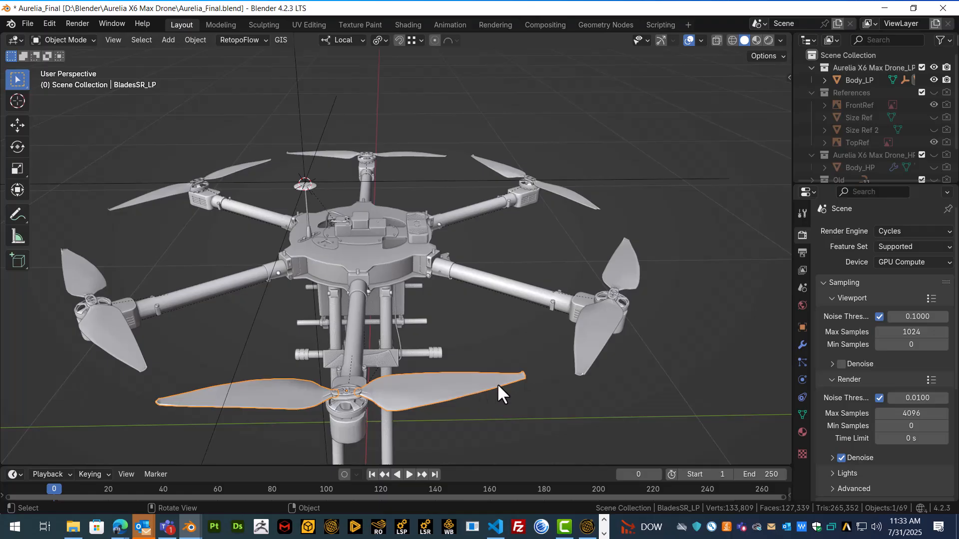
pyautogui.click(120, 332)
pyautogui.click(160, 194)
pyautogui.click(367, 159)
pyautogui.click(558, 191)
pyautogui.click(600, 352)
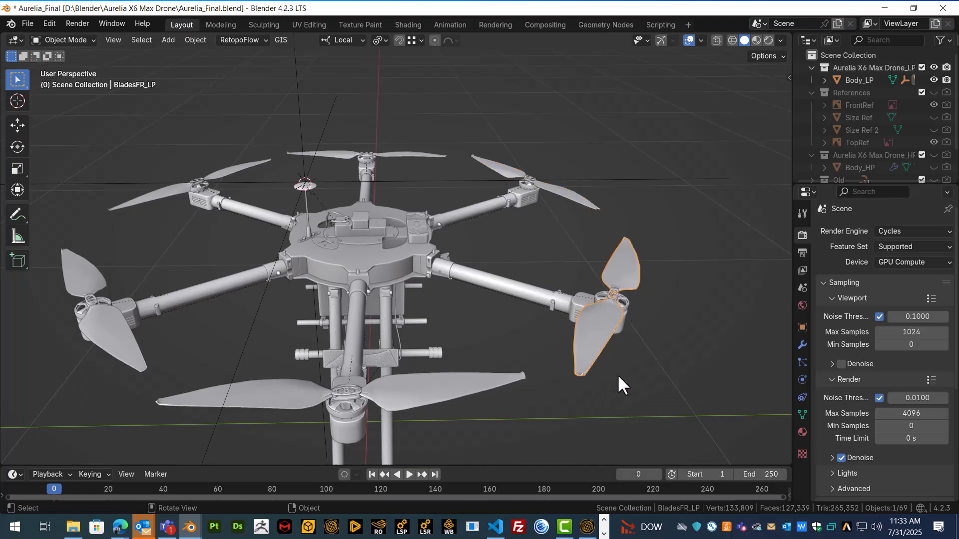
pyautogui.click(495, 526)
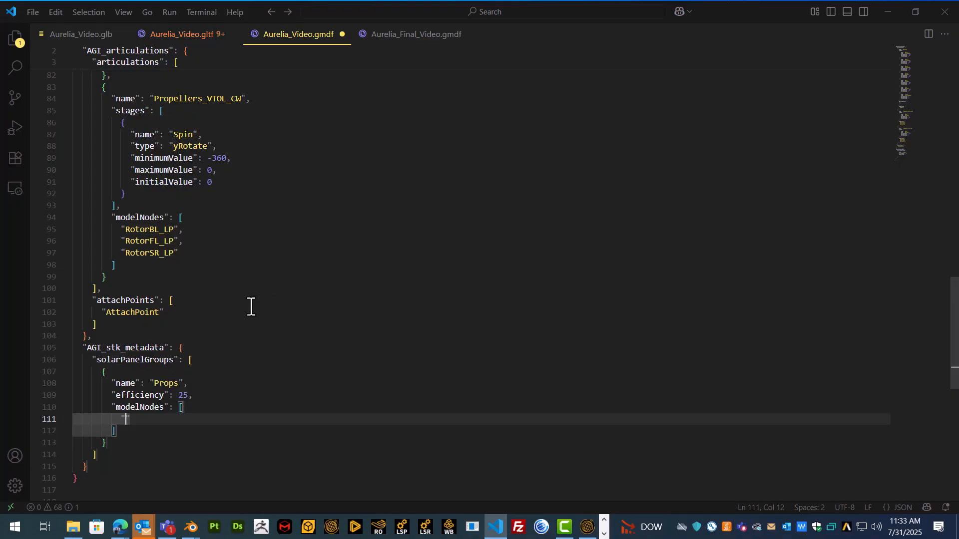
# Copy the RotorBL_LP, RotorFL_LP and RotorSR_LP names into the Props modelNodes list
pyautogui.press('BackSpace')
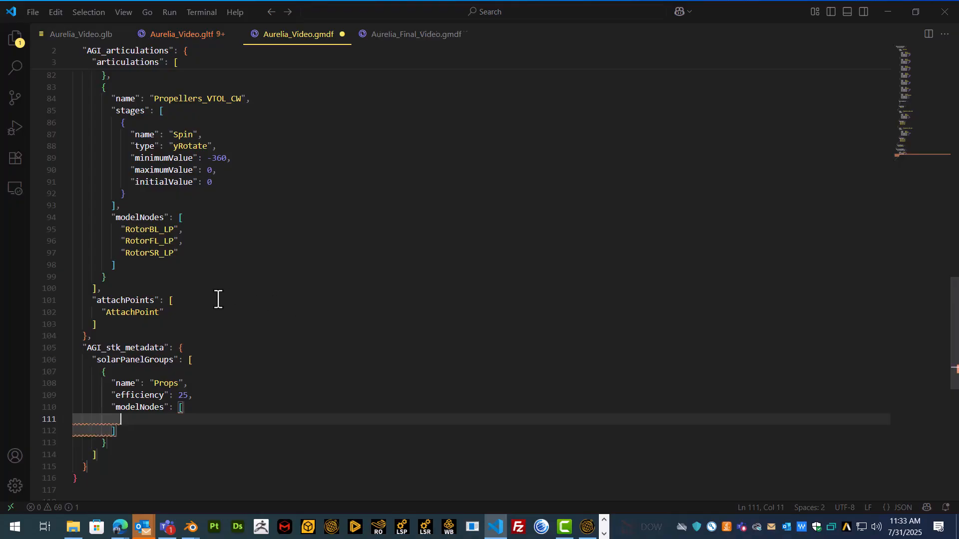
pyautogui.click(190, 257)
pyautogui.moveTo(190, 257); pyautogui.dragTo(122, 228)
pyautogui.hotkey('ctrl', 'c')
pyautogui.click(143, 419)
pyautogui.hotkey('ctrl', 'v')
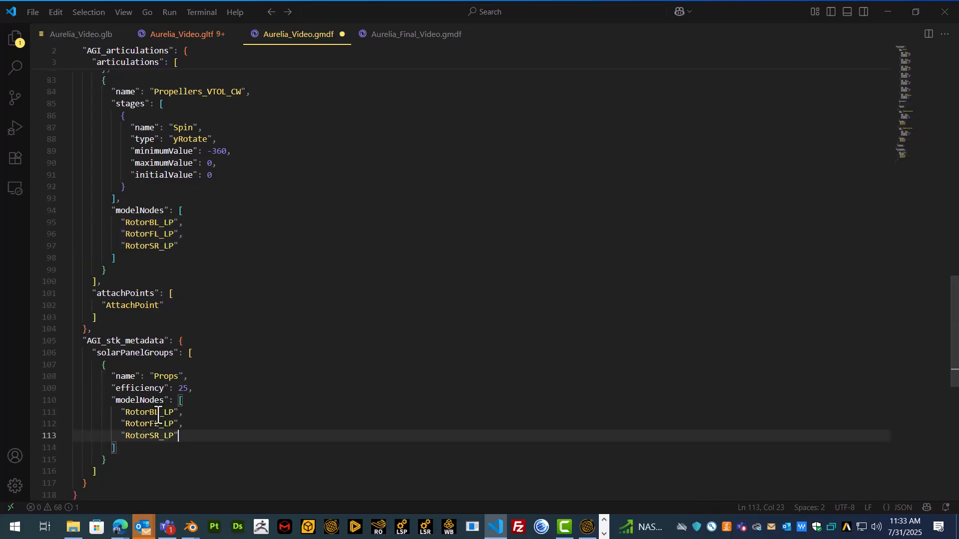
pyautogui.write(',')
# Add RotorBR_LP, RotorFR_LP and RotorSL_LP, fix indentation, and save the gmdf file
pyautogui.scroll(3, 207, 338)
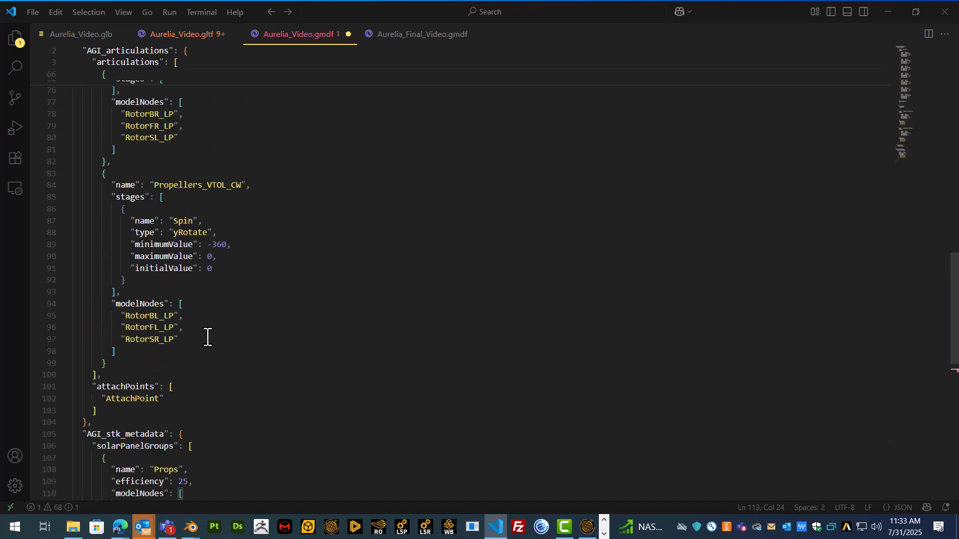
pyautogui.scroll(2, 209, 210)
pyautogui.moveTo(181, 200); pyautogui.dragTo(75, 173)
pyautogui.scroll(-8, 192, 230)
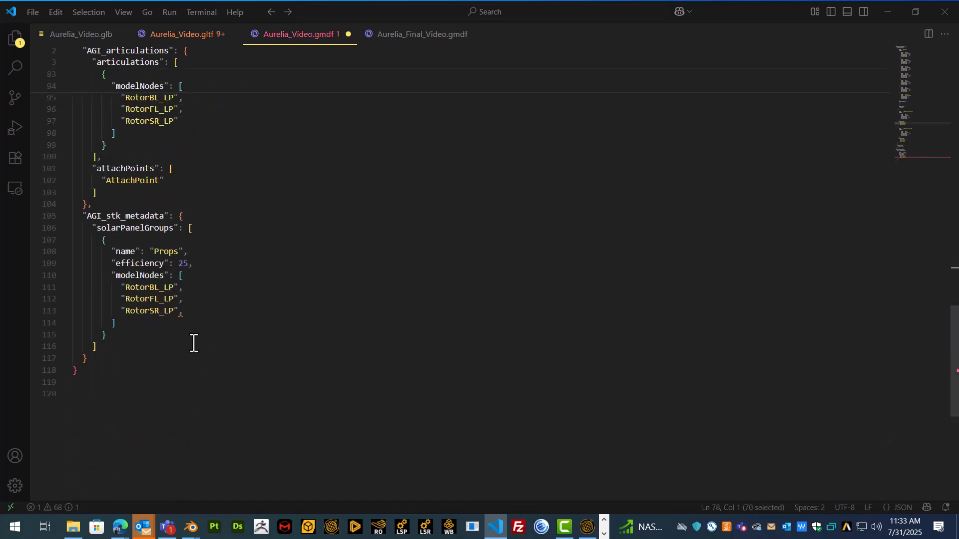
pyautogui.click(205, 311)
pyautogui.press('Return')
pyautogui.hotkey('ctrl', 'v')
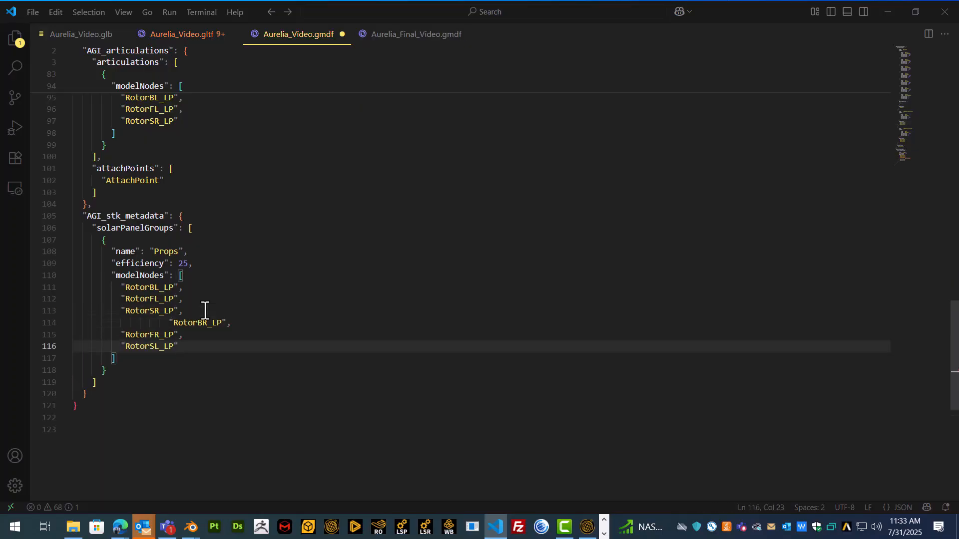
pyautogui.click(171, 315)
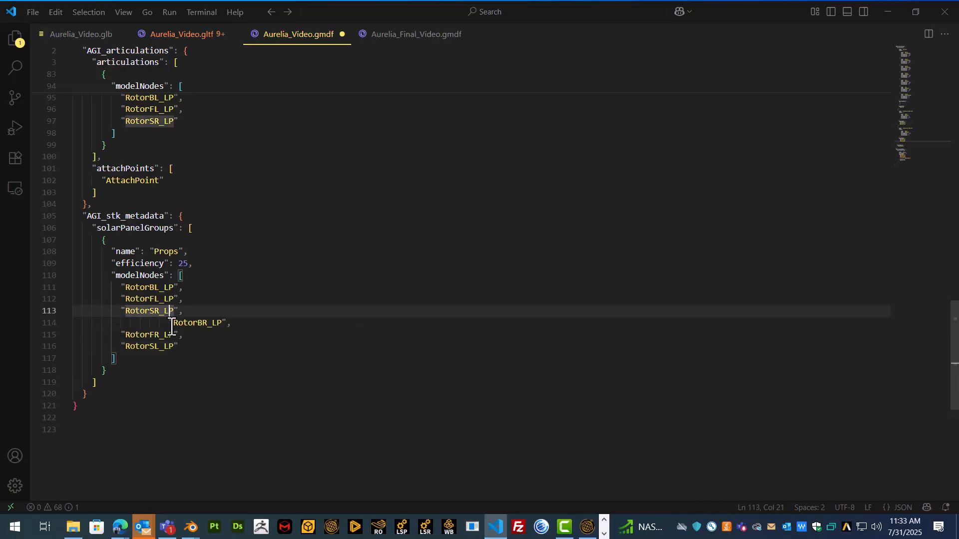
pyautogui.press('Down')
pyautogui.press('BackSpace')
pyautogui.press('BackSpace')
pyautogui.press('BackSpace')
pyautogui.press('BackSpace')
pyautogui.press('BackSpace')
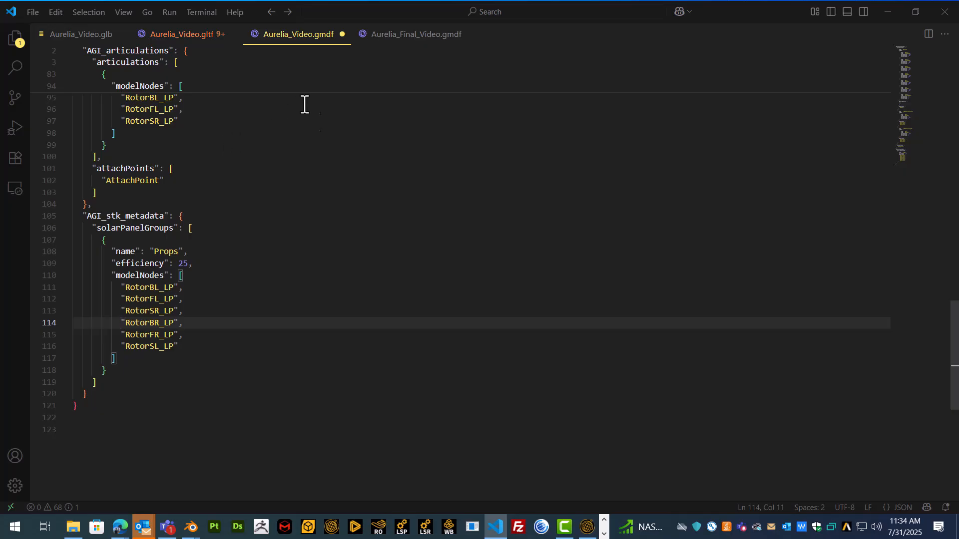
pyautogui.hotkey('ctrl', 's')
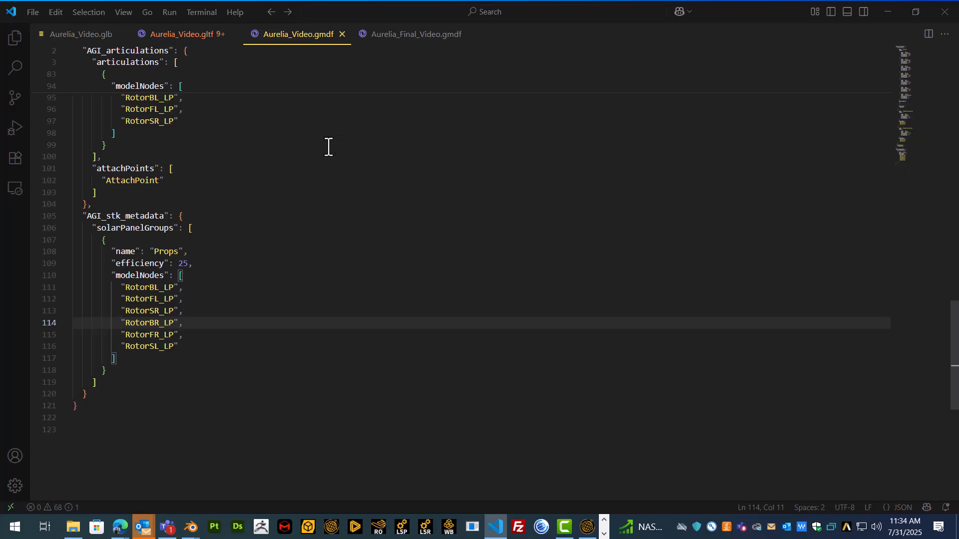
# Run 'Inject GMDF into glTF' on Aurelia_Video.gltf to add AGI_stk_metadata
pyautogui.click(208, 40)
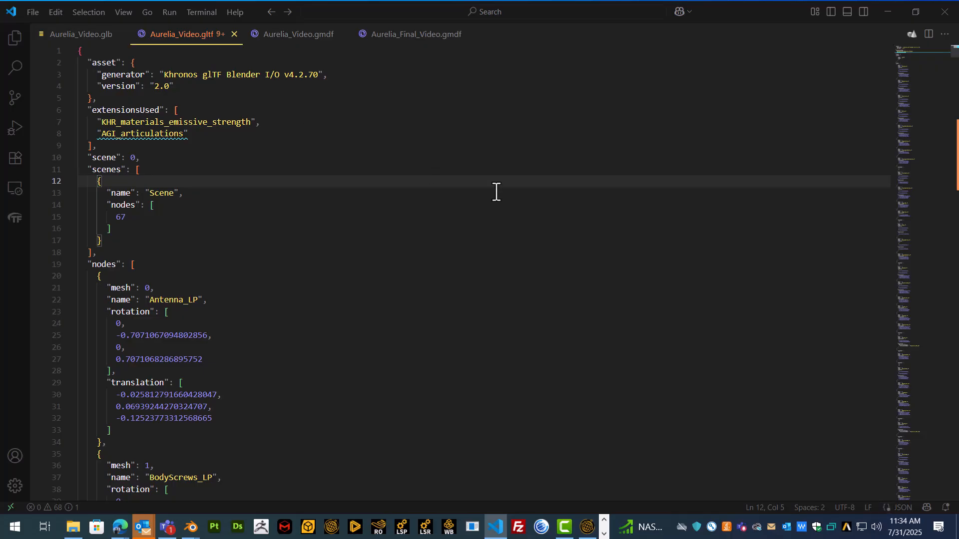
pyautogui.hotkey('ctrl', 'shift', 'p')
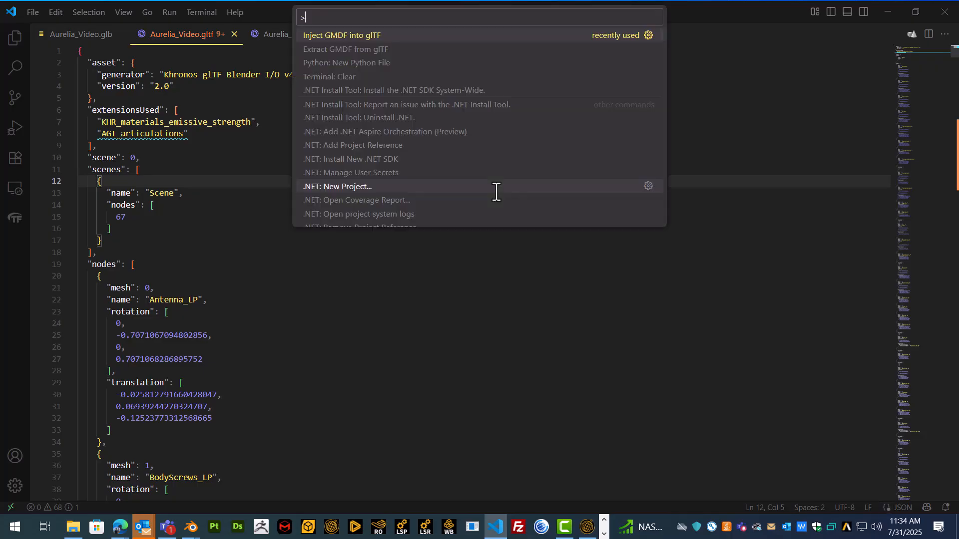
pyautogui.write('nject')
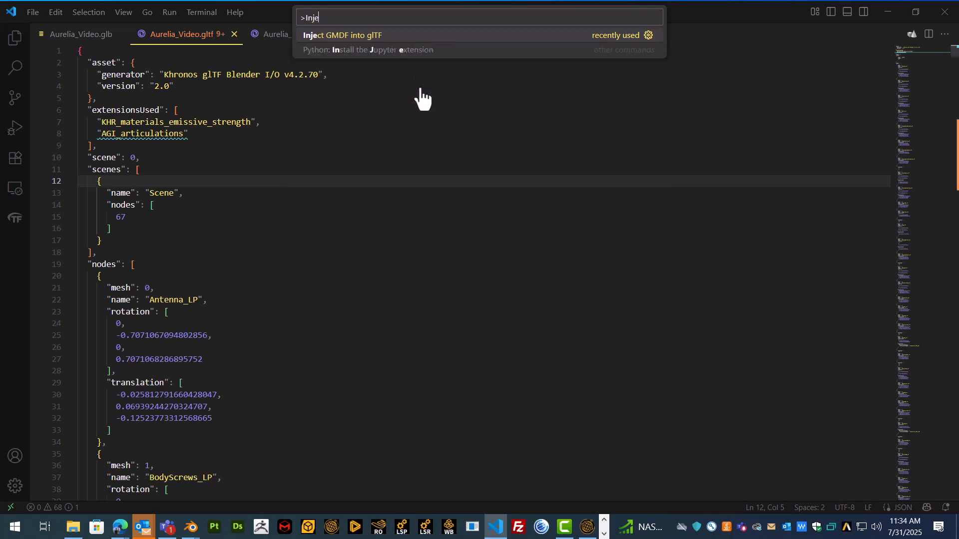
pyautogui.click(373, 39)
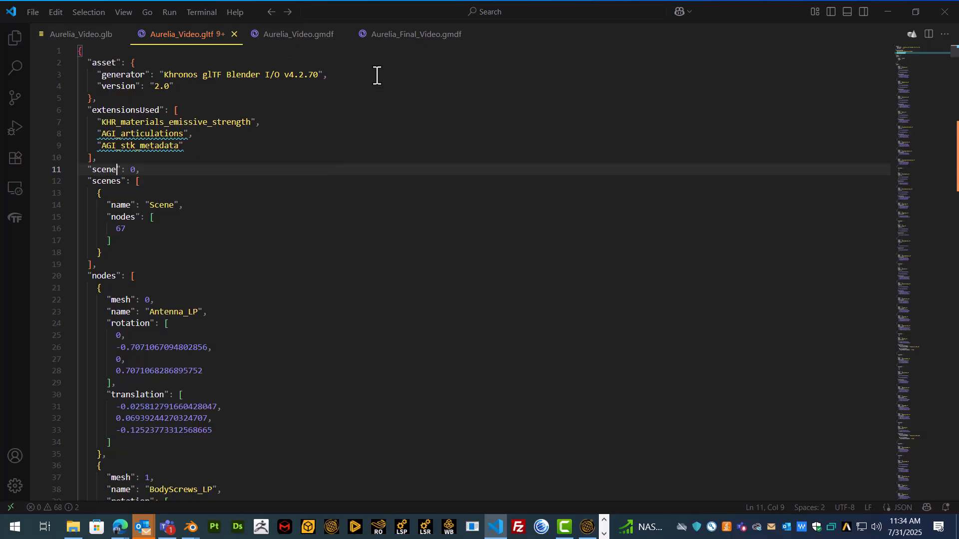
# Export Aurelia_Video.gltf to GLB, overwriting the existing Aurelia_Video.glb
pyautogui.rightClick(210, 42)
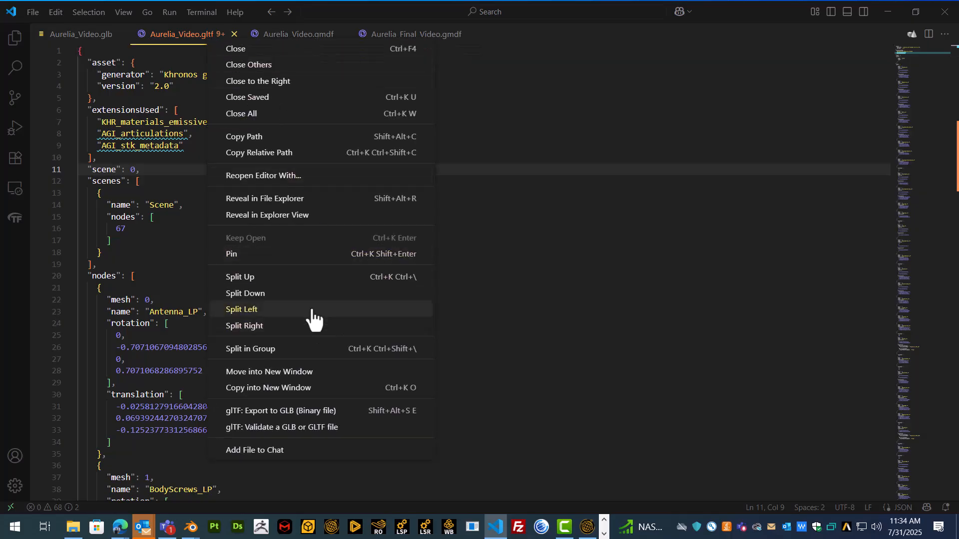
pyautogui.click(304, 416)
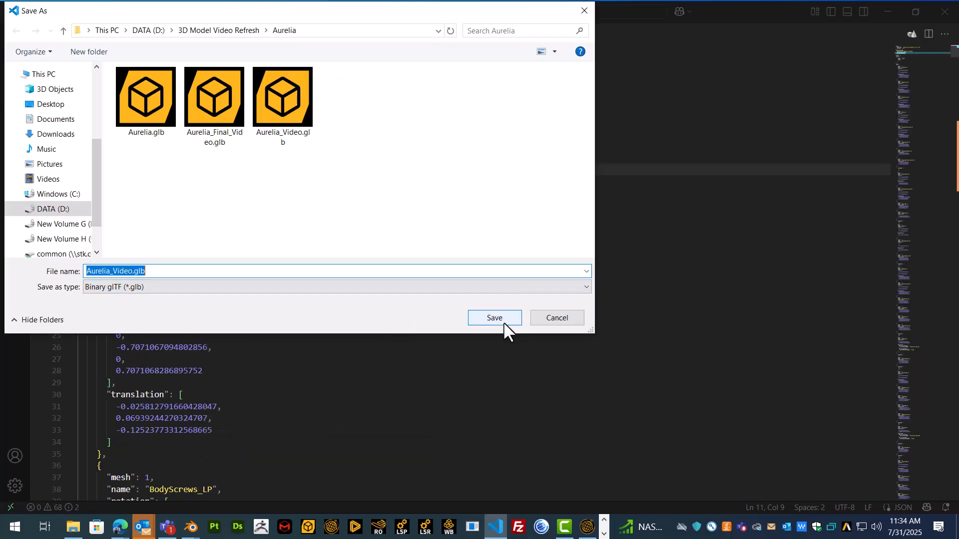
pyautogui.click(504, 322)
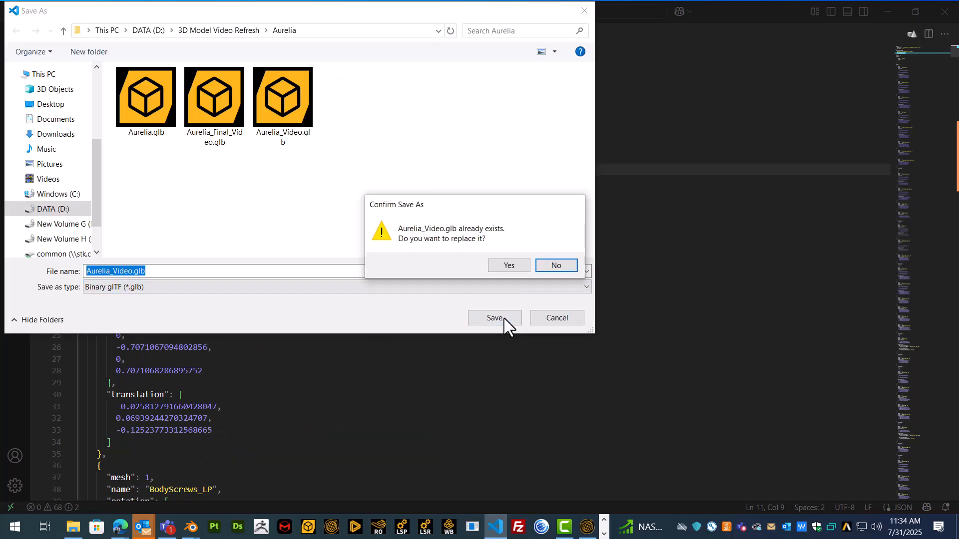
pyautogui.click(509, 265)
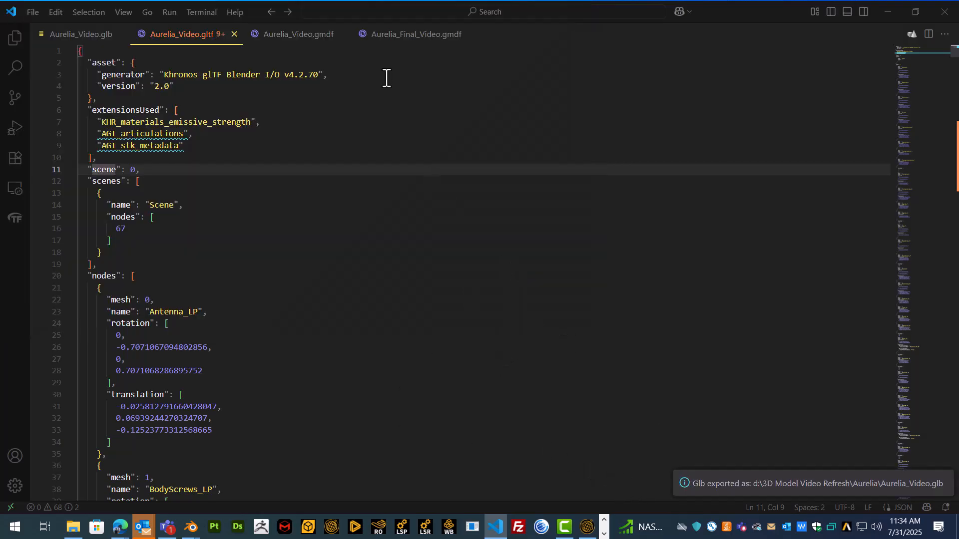
pyautogui.click(321, 41)
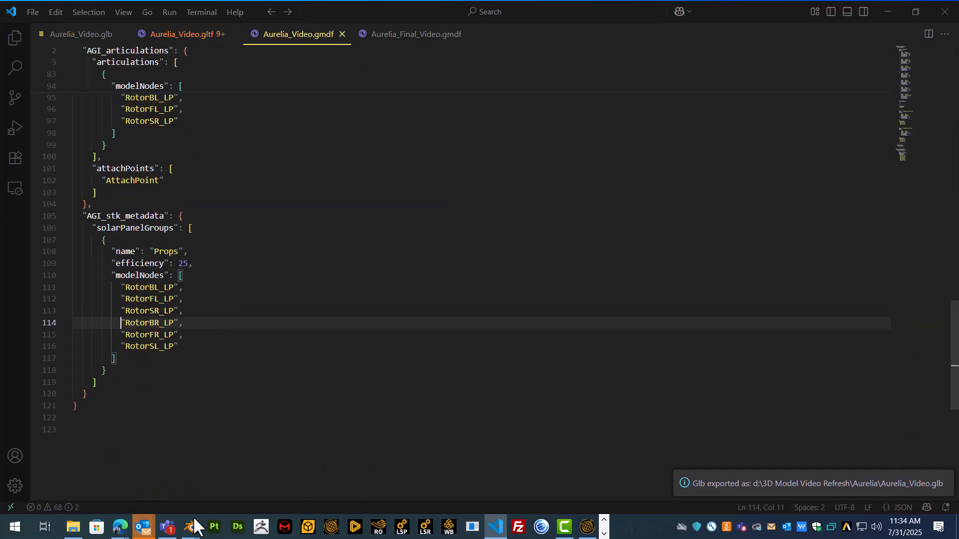
pyautogui.moveTo(189, 530)
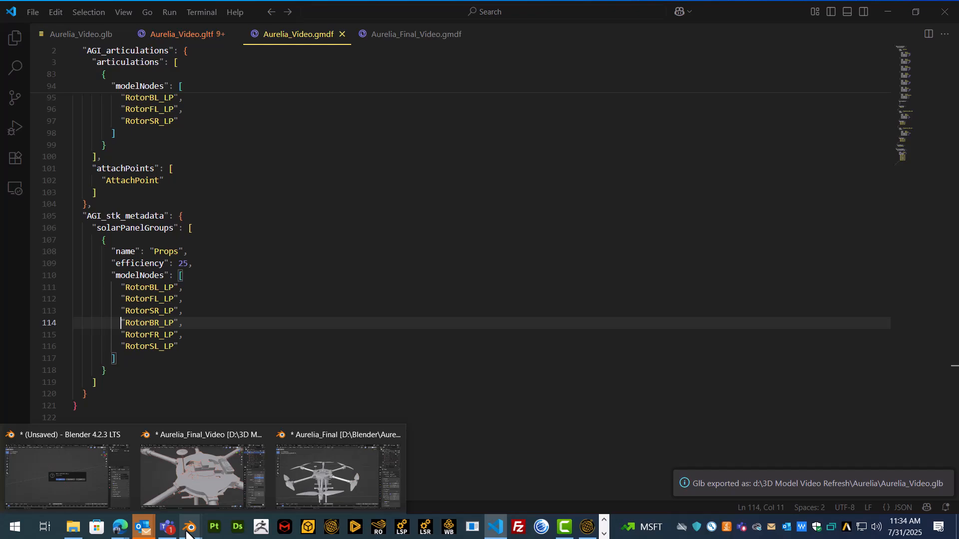
pyautogui.click(315, 477)
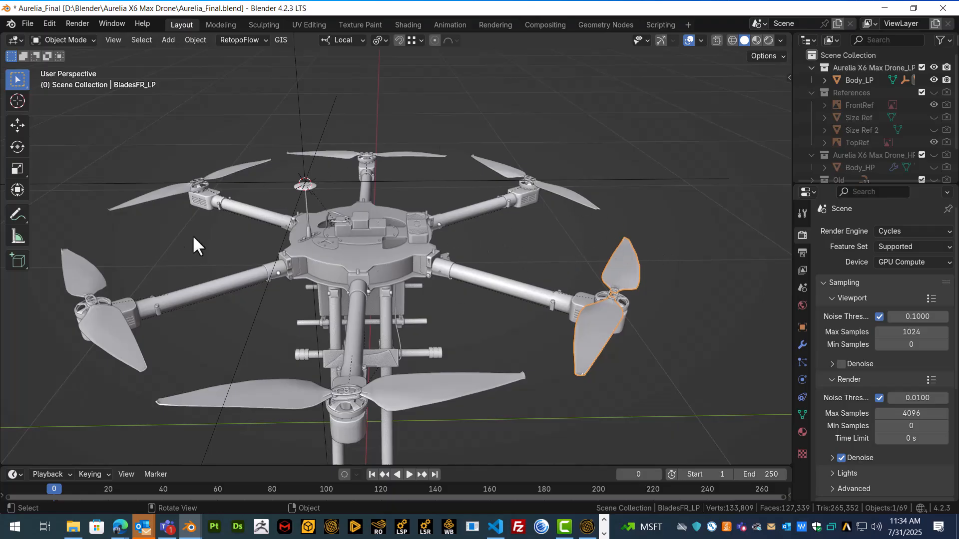
pyautogui.moveTo(599, 349); pyautogui.dragTo(595, 320, button='middle')
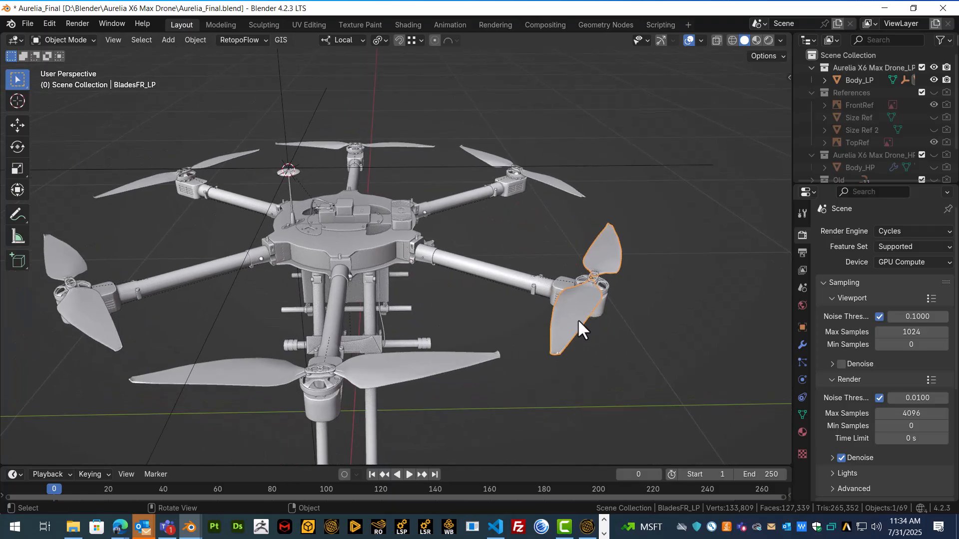
pyautogui.press('g')
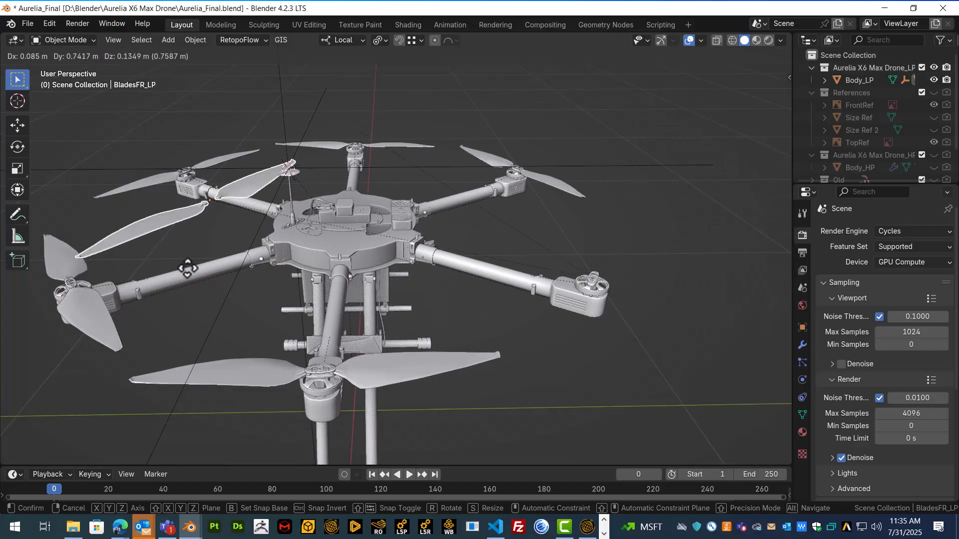
pyautogui.rightClick(650, 226)
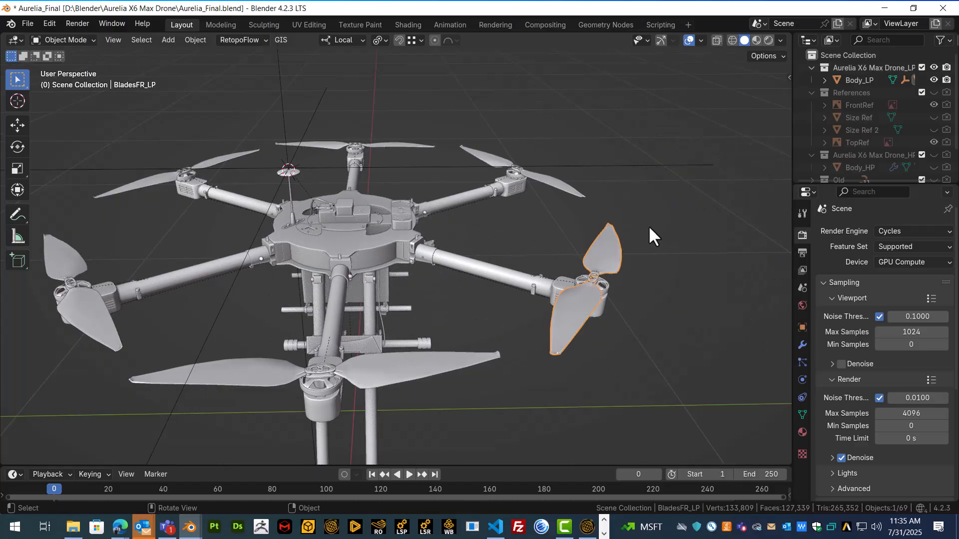
pyautogui.moveTo(508, 240); pyautogui.dragTo(382, 247, button='middle')
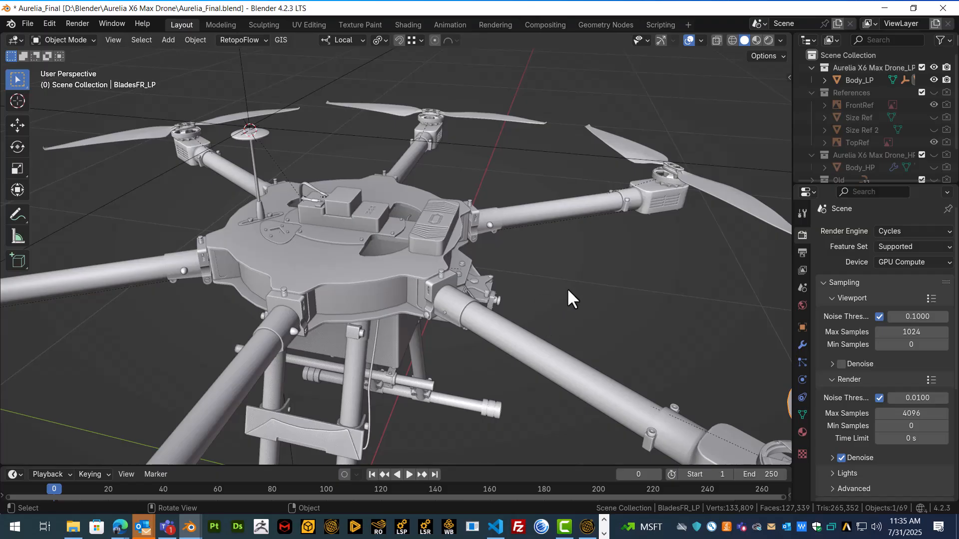
pyautogui.moveTo(373, 282); pyautogui.dragTo(352, 286, button='middle')
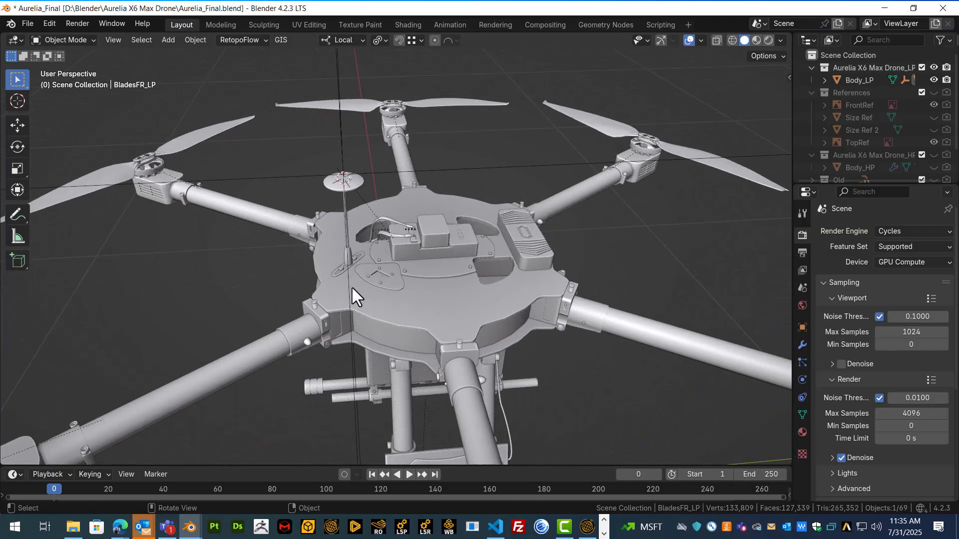
pyautogui.click(495, 527)
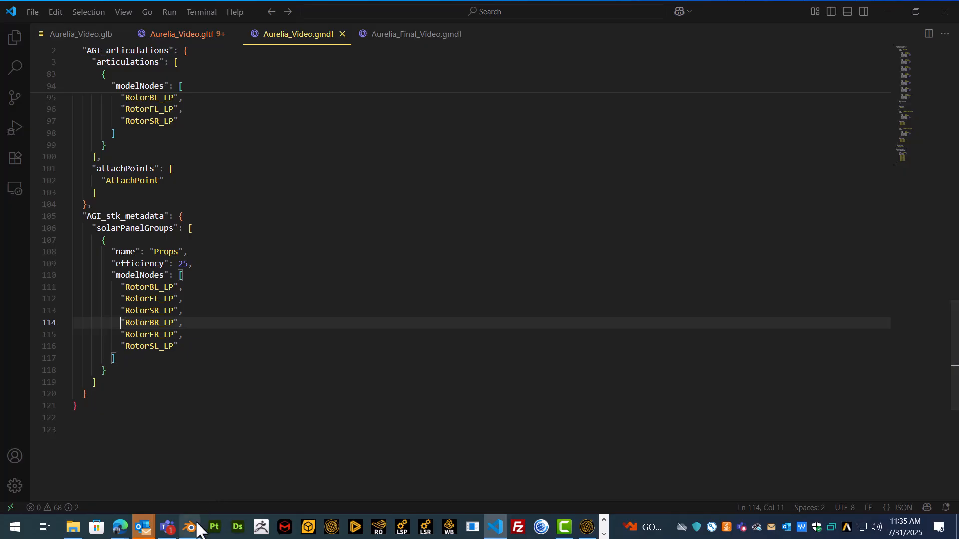
pyautogui.moveTo(198, 528)
pyautogui.click(306, 477)
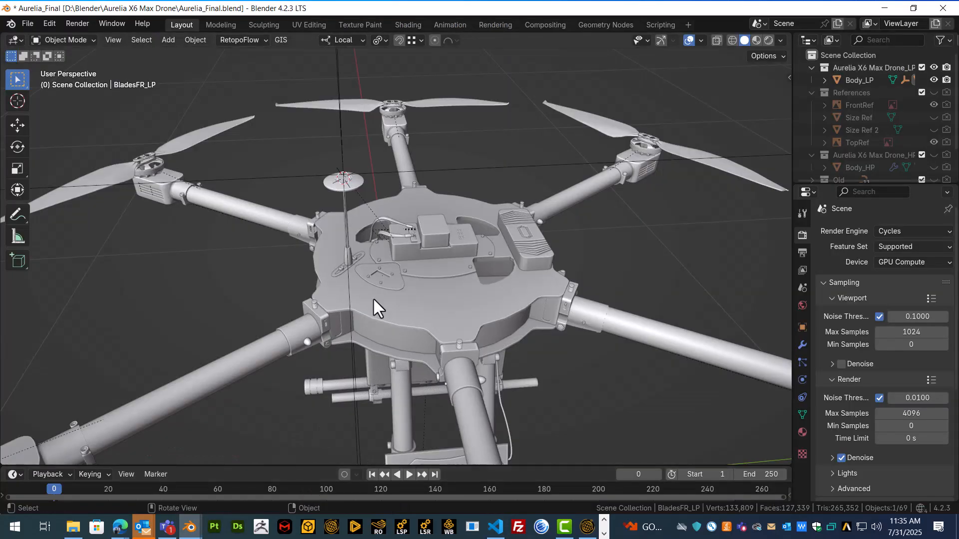
pyautogui.scroll(3, 373, 298)
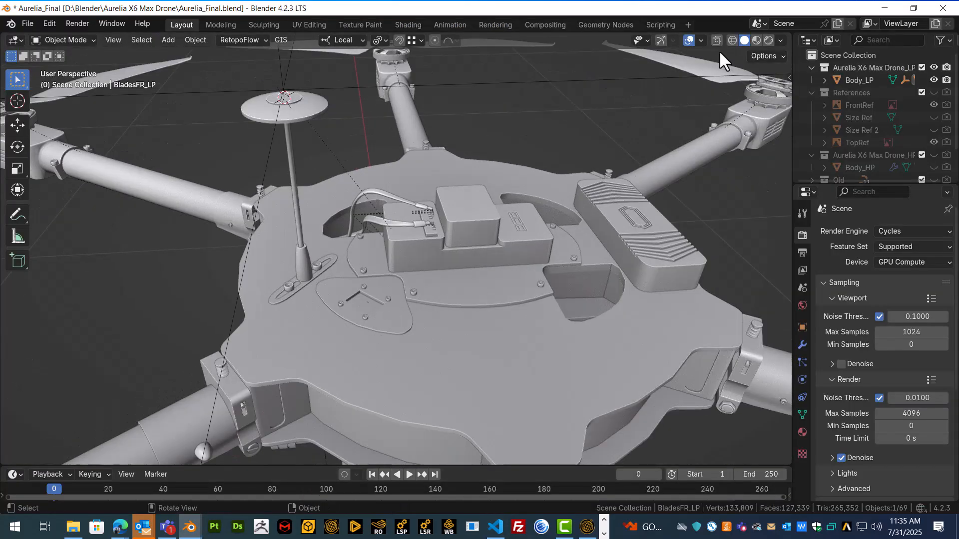
# Switch to Rendered shading and select the FlightHourRecorder_LP plate
pyautogui.click(769, 40)
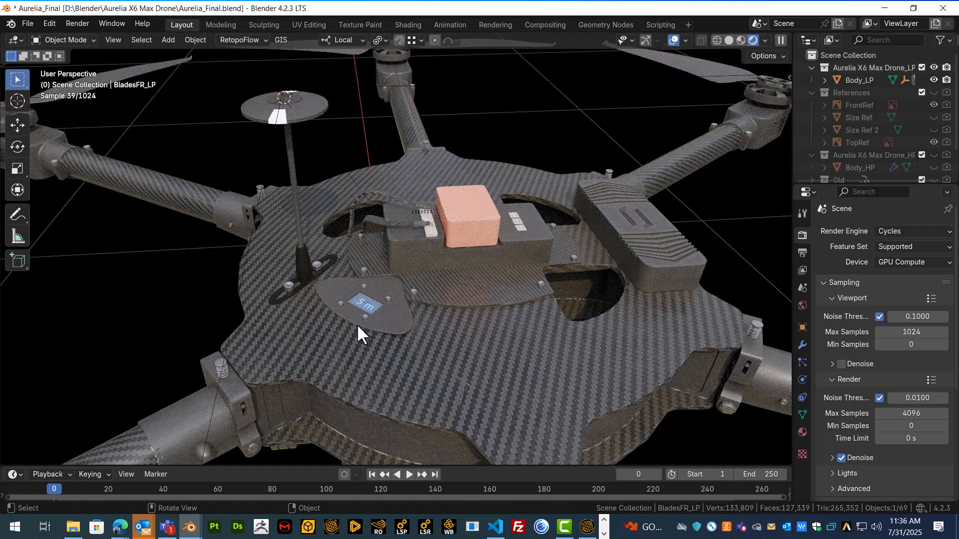
pyautogui.click(372, 305)
pyautogui.keyDown('shift'); pyautogui.moveTo(374, 307); pyautogui.dragTo(348, 315, button='middle'); pyautogui.keyUp('shift')
pyautogui.scroll(2, 376, 296)
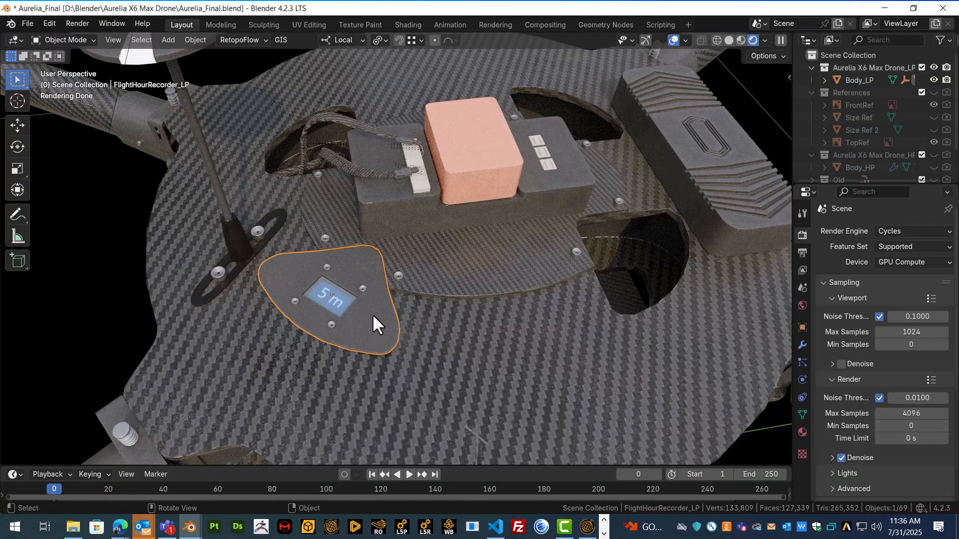
# Nudge the recorder plate with G, then enter Edit Mode on it
pyautogui.press('g')
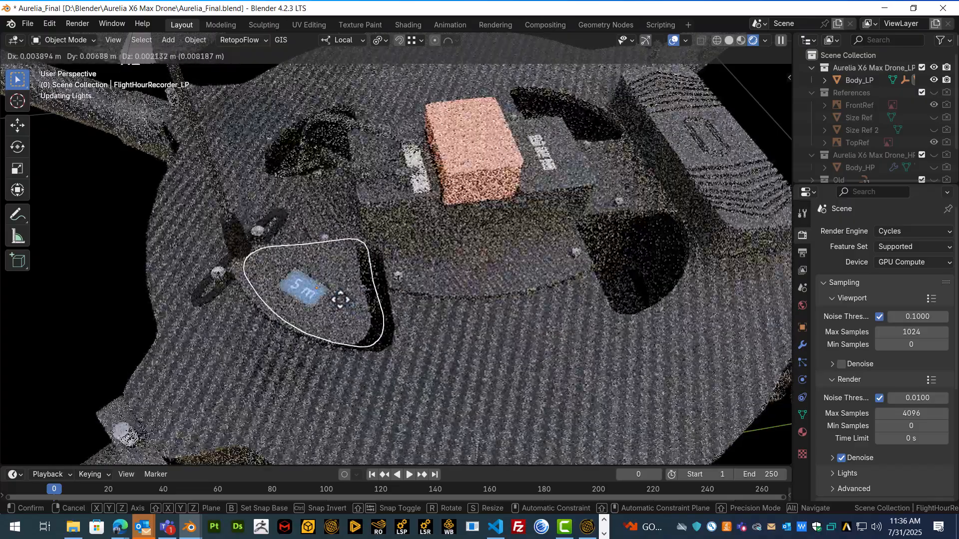
pyautogui.click(340, 299)
pyautogui.moveTo(340, 300); pyautogui.dragTo(497, 292, button='middle')
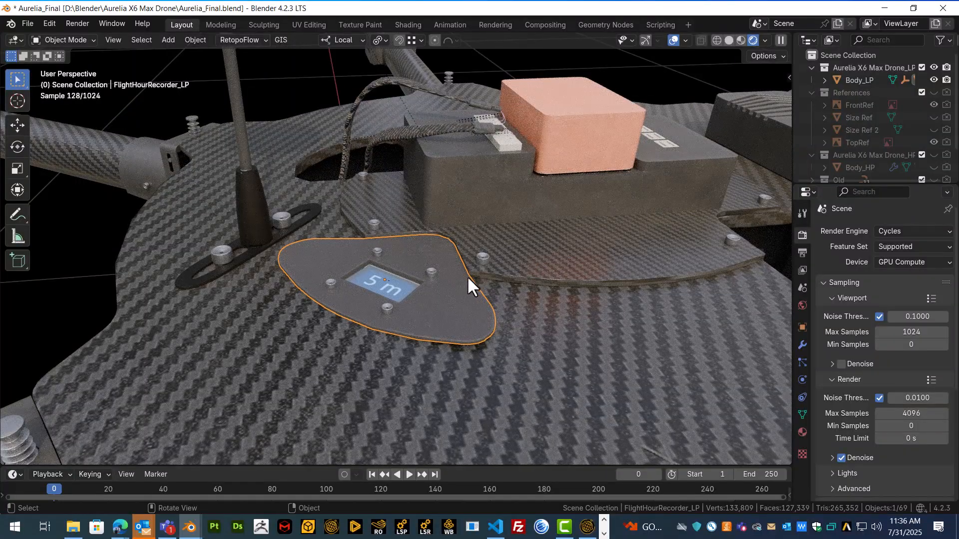
pyautogui.click(70, 40)
pyautogui.click(70, 40)
pyautogui.press('Tab')
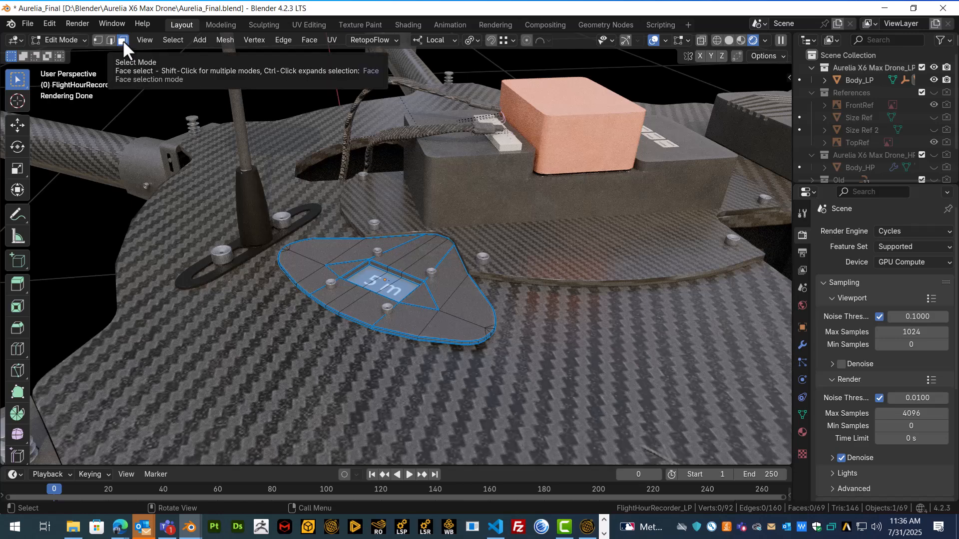
# Select the faces of the 5 m display on the recorder plate
pyautogui.scroll(4, 406, 318)
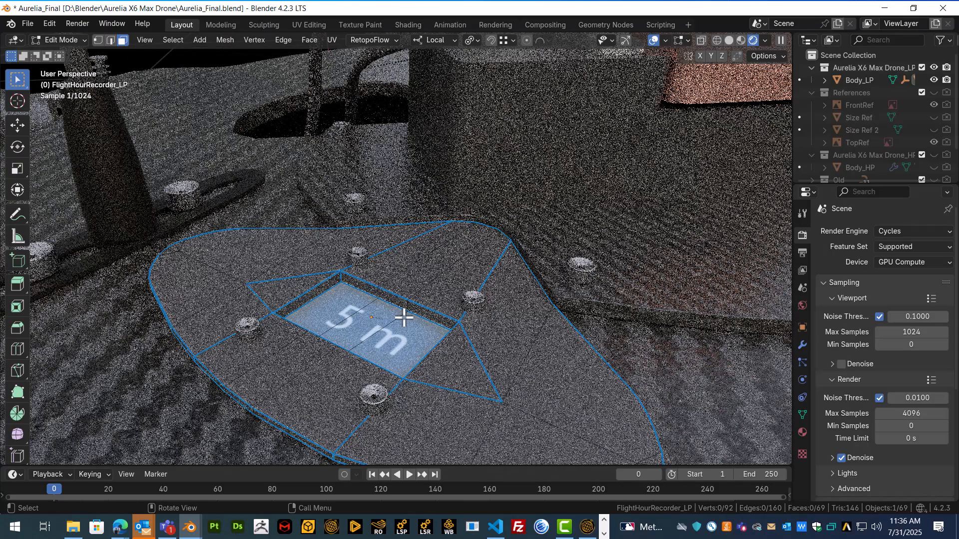
pyautogui.moveTo(323, 300); pyautogui.dragTo(385, 337)
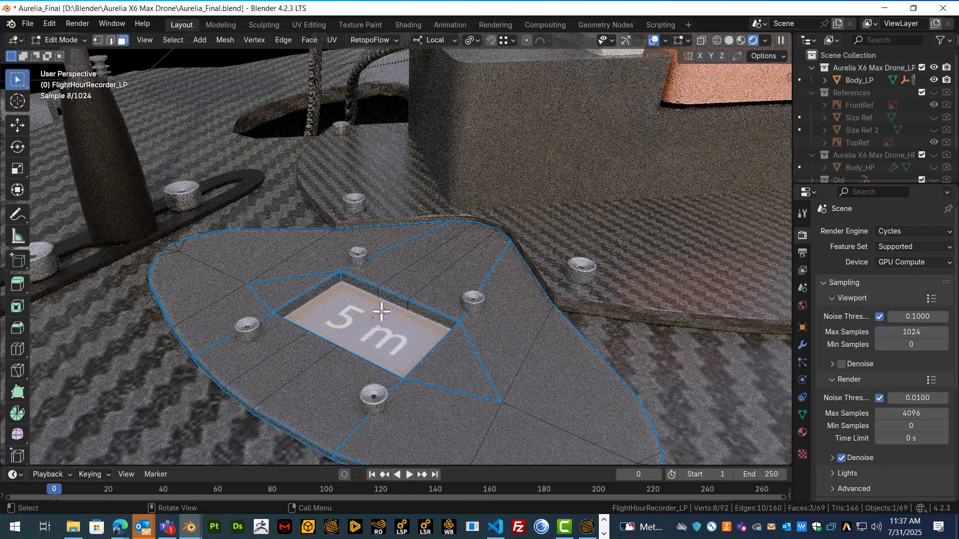
pyautogui.click(342, 301)
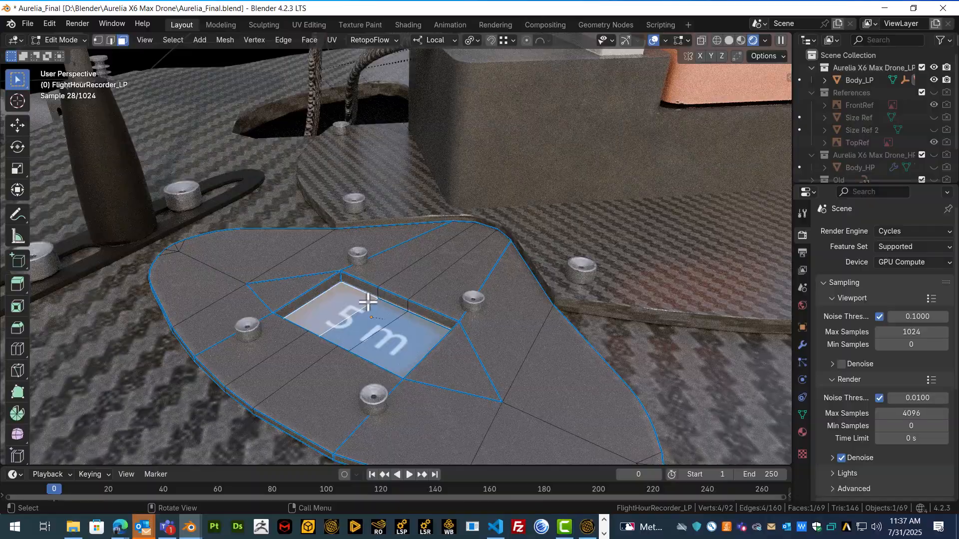
pyautogui.click(328, 303)
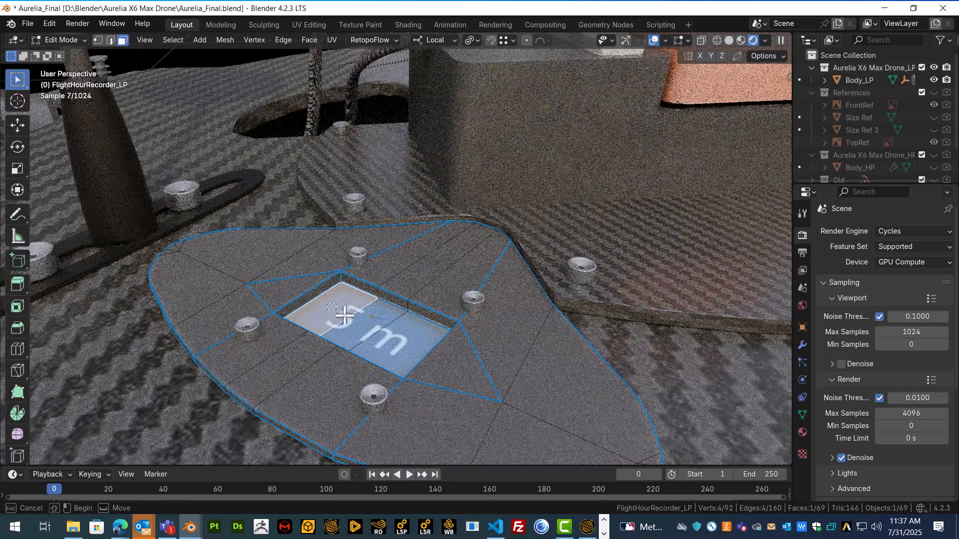
pyautogui.keyDown('shift'); pyautogui.click(364, 321); pyautogui.keyUp('shift')
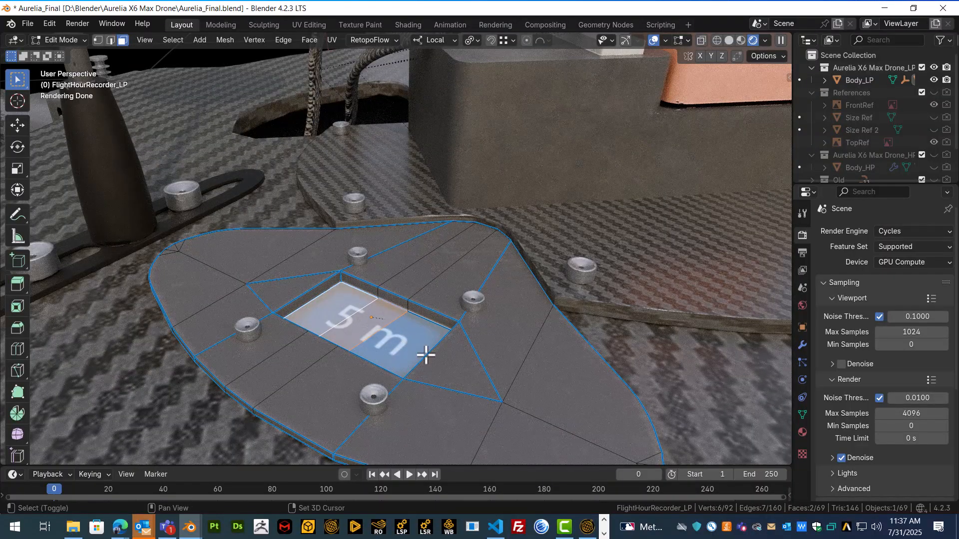
pyautogui.keyDown('shift'); pyautogui.click(412, 340); pyautogui.keyUp('shift')
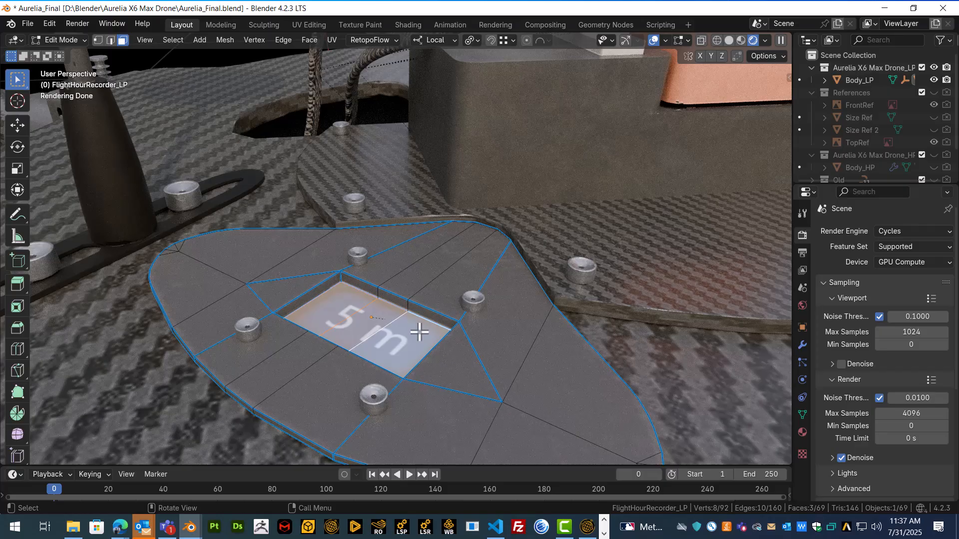
# Separate the selected faces into FlightHourRecorder_LP.001 and select the new object
pyautogui.press('p')
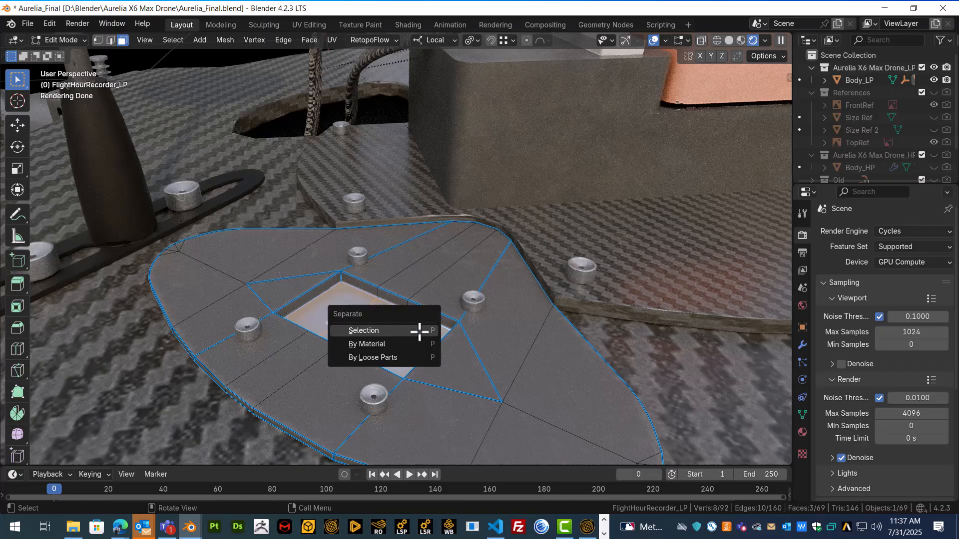
pyautogui.click(382, 328)
pyautogui.press('Tab')
pyautogui.keyDown('shift'); pyautogui.click(385, 332); pyautogui.keyUp('shift')
pyautogui.press('Tab')
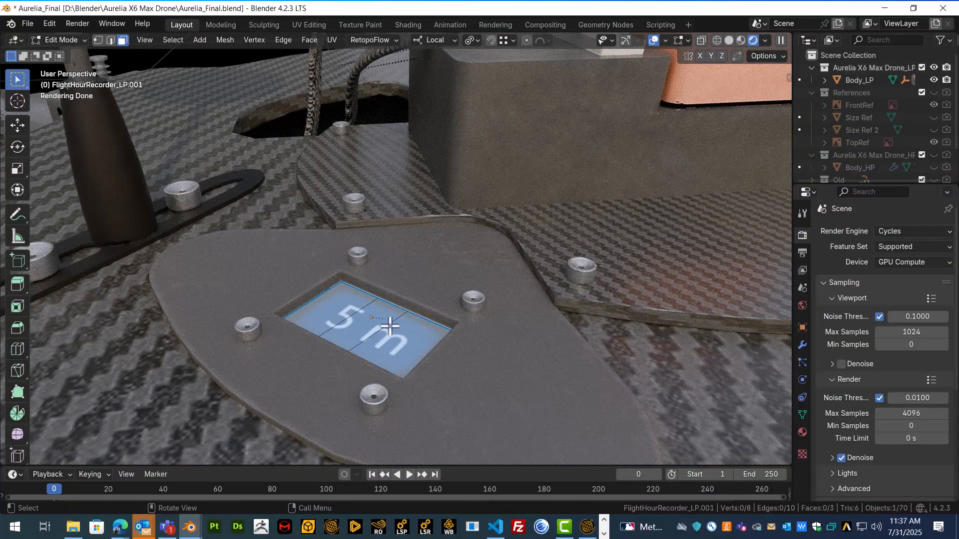
pyautogui.press('Tab')
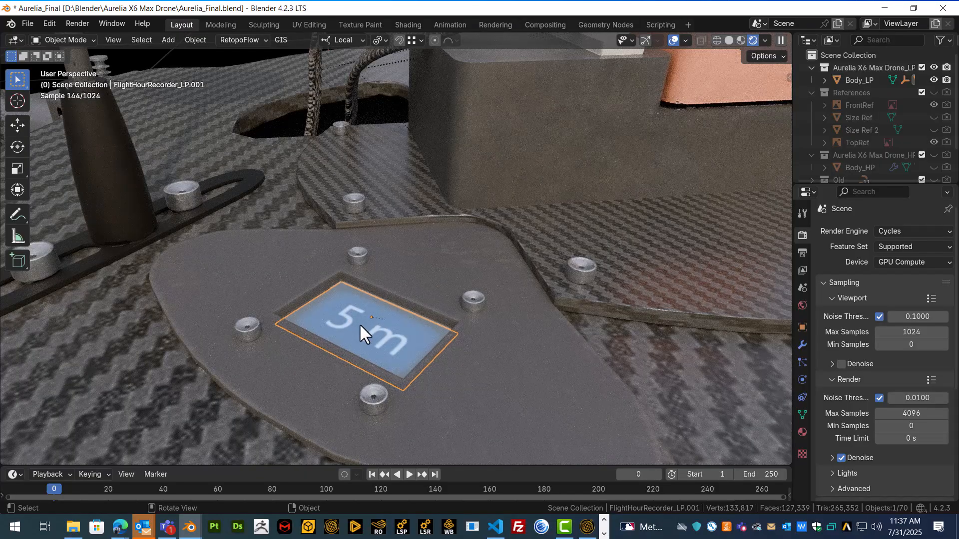
# Move the 5 m display away from the drone in Blender, then return to Aurelia_Video.gmdf
pyautogui.press('g')
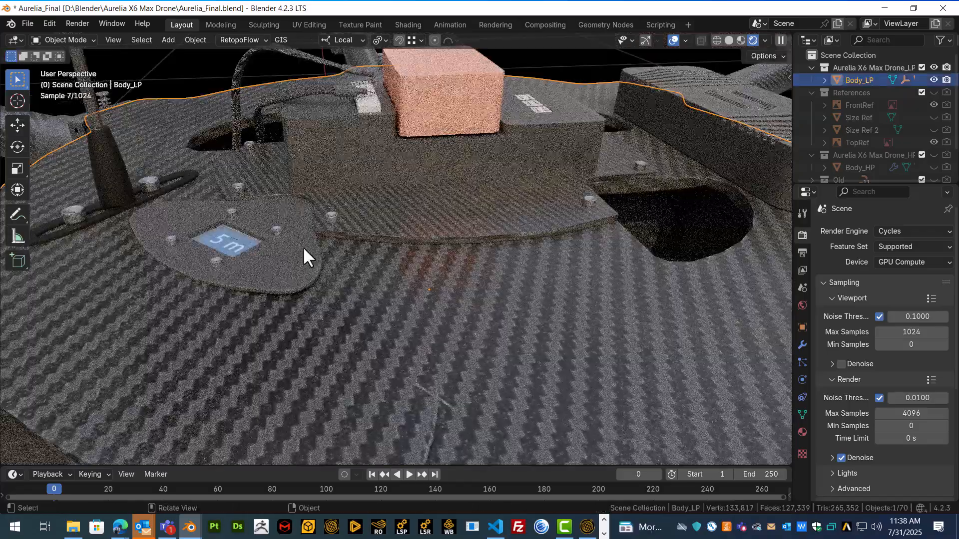
pyautogui.moveTo(304, 250)
pyautogui.mouseDown(button='middle')
pyautogui.moveTo(357, 269)
pyautogui.moveTo(312, 264)
pyautogui.mouseUp(button='middle')
pyautogui.scroll(-5, 311, 261)
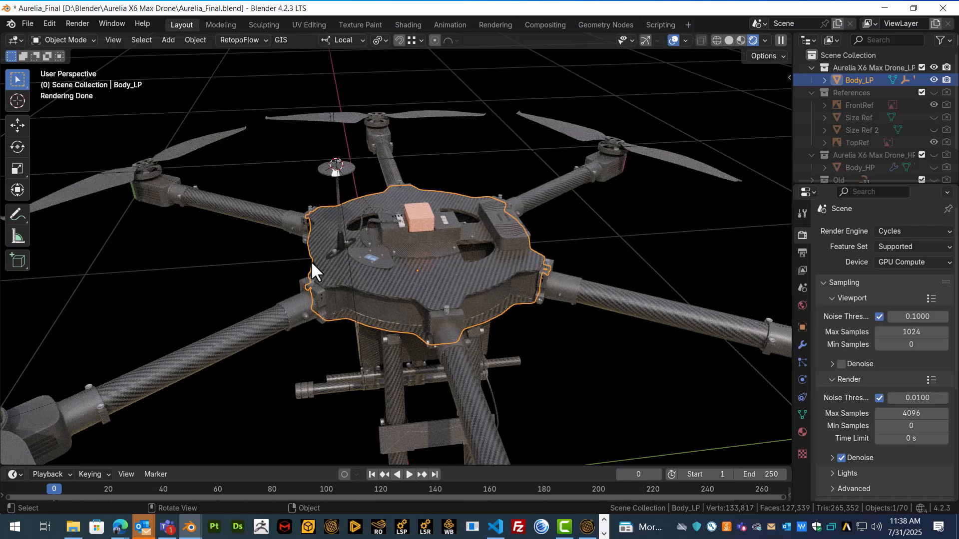
pyautogui.scroll(5, 334, 214)
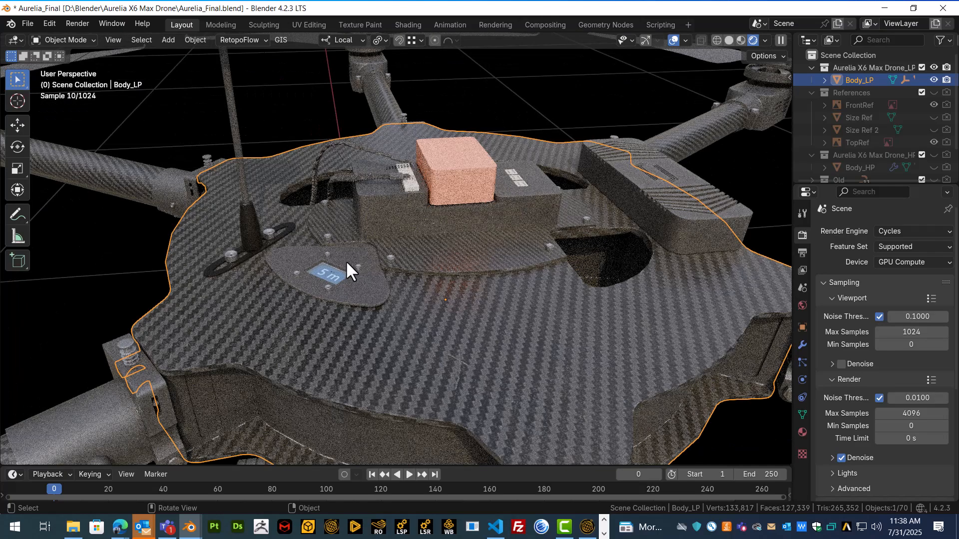
pyautogui.click(328, 274)
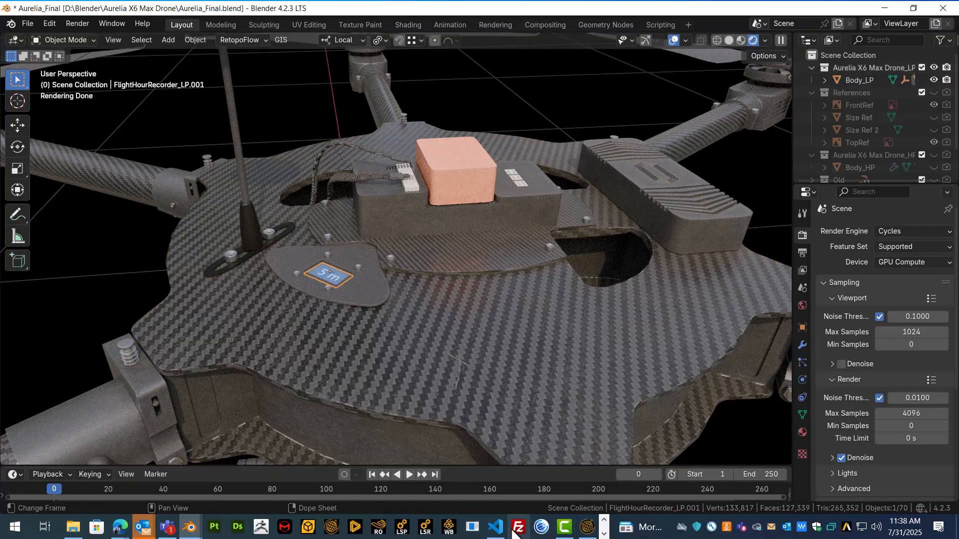
pyautogui.click(496, 528)
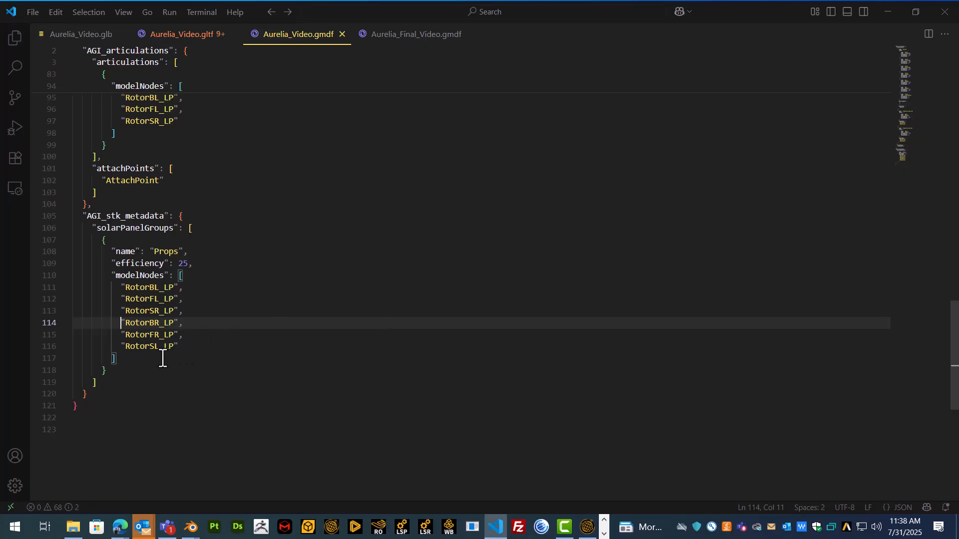
# After the Props group, add a new group object with "name": "Screen"
pyautogui.click(148, 372)
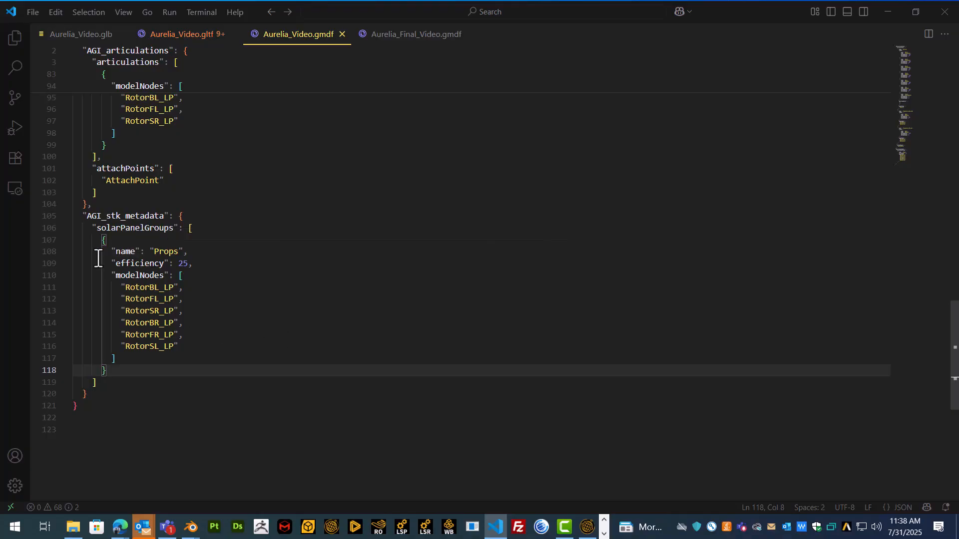
pyautogui.moveTo(106, 242)
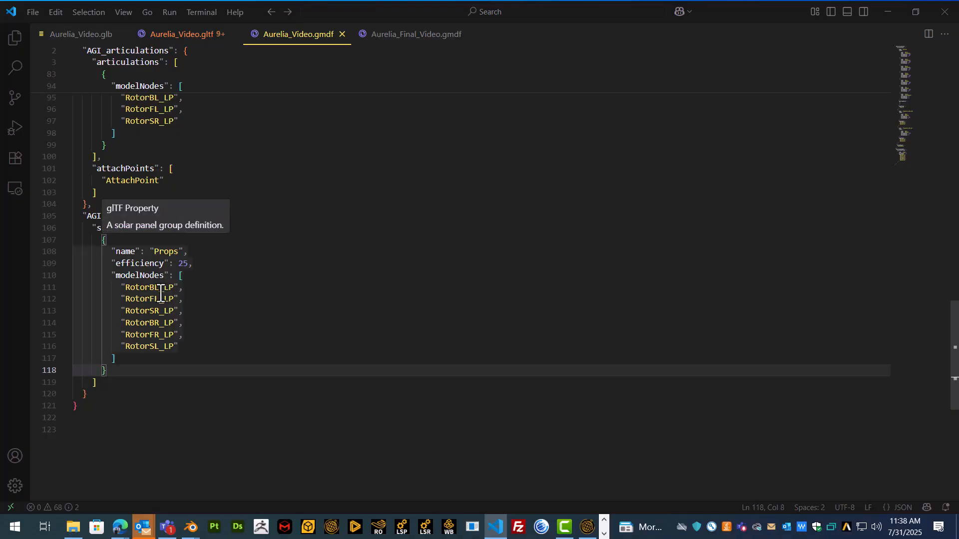
pyautogui.write(',')
pyautogui.press('Return')
pyautogui.write('{')
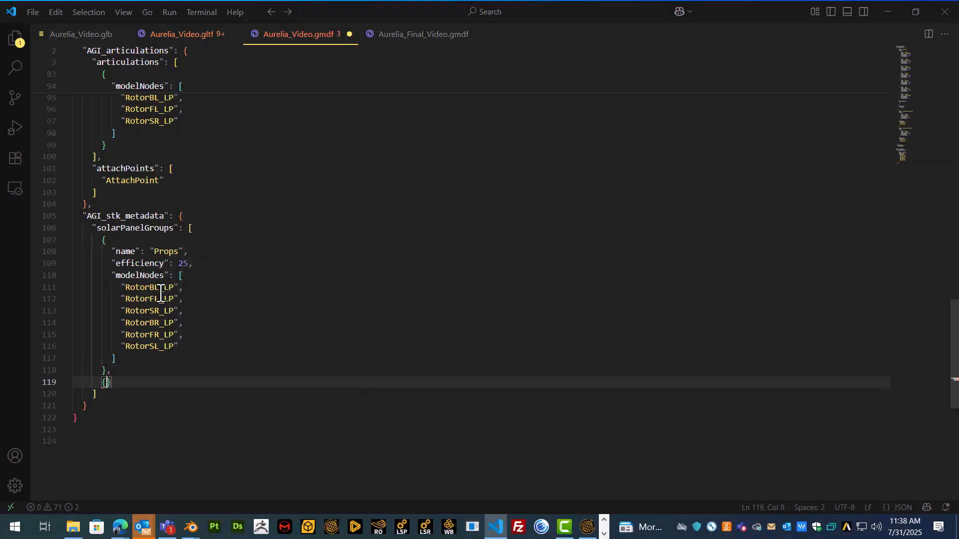
pyautogui.press('Return')
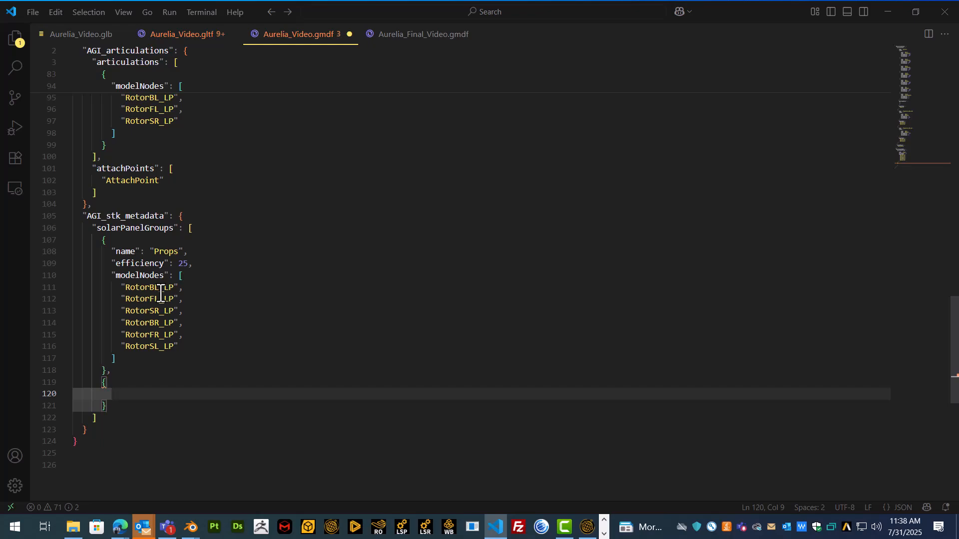
pyautogui.hotkey('ctrl', 'space')
pyautogui.press('Up')
pyautogui.press('Return')
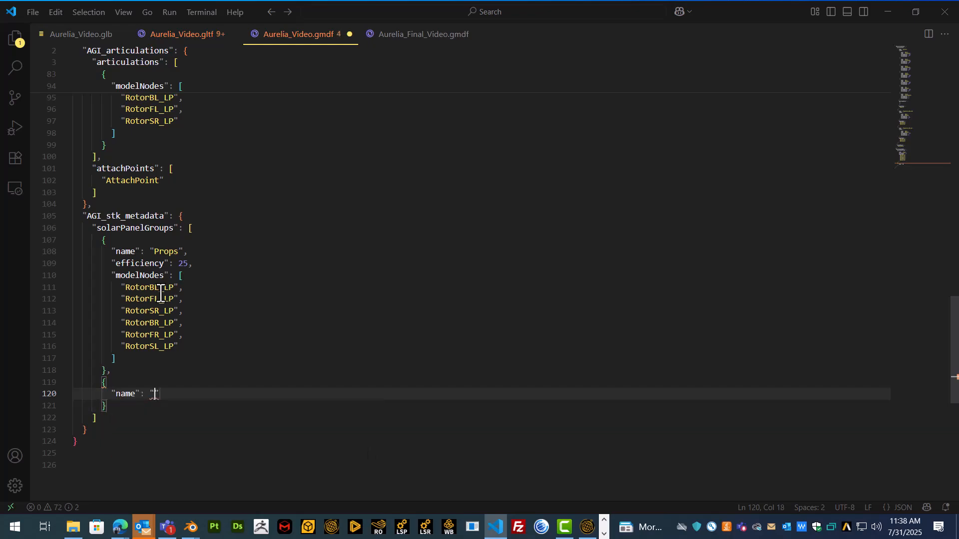
pyautogui.write('Screen')
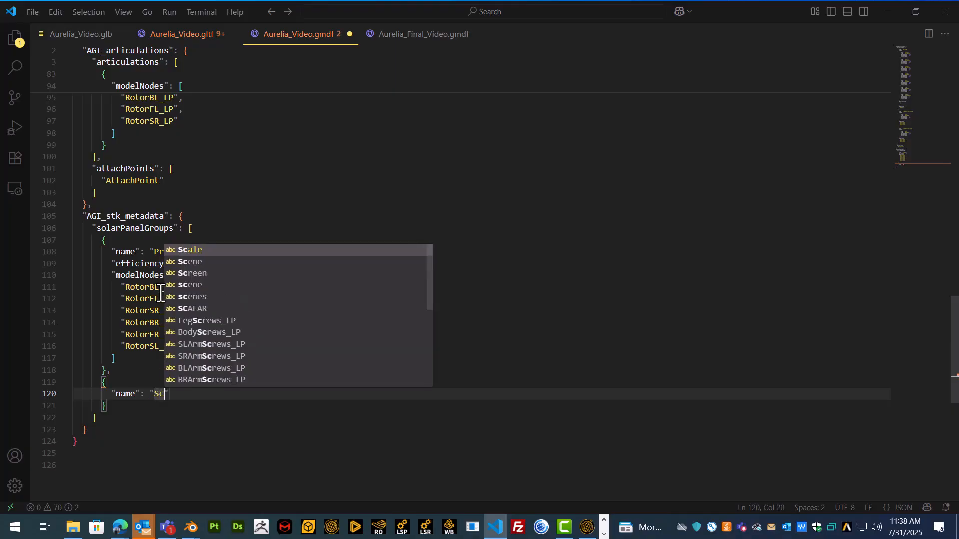
pyautogui.write('",')
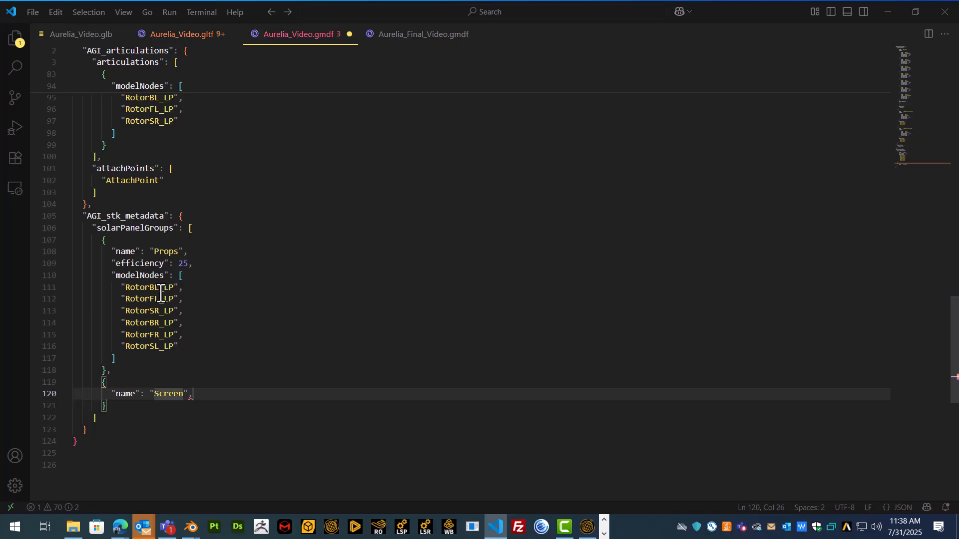
pyautogui.press('Return')
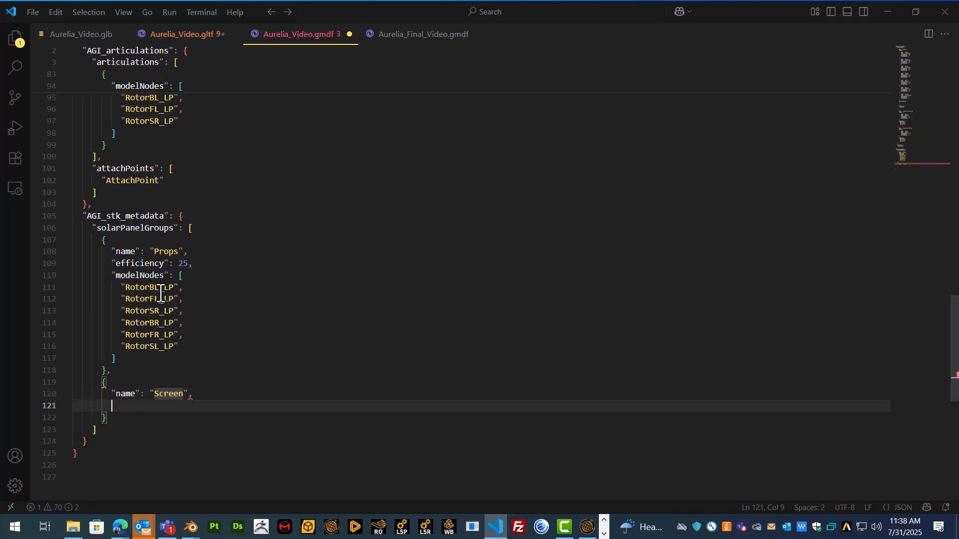
# Give the Screen group "efficiency": 50 and an empty "modelNodes": [""] list
pyautogui.hotkey('ctrl', 'space')
pyautogui.press('Up')
pyautogui.press('Down')
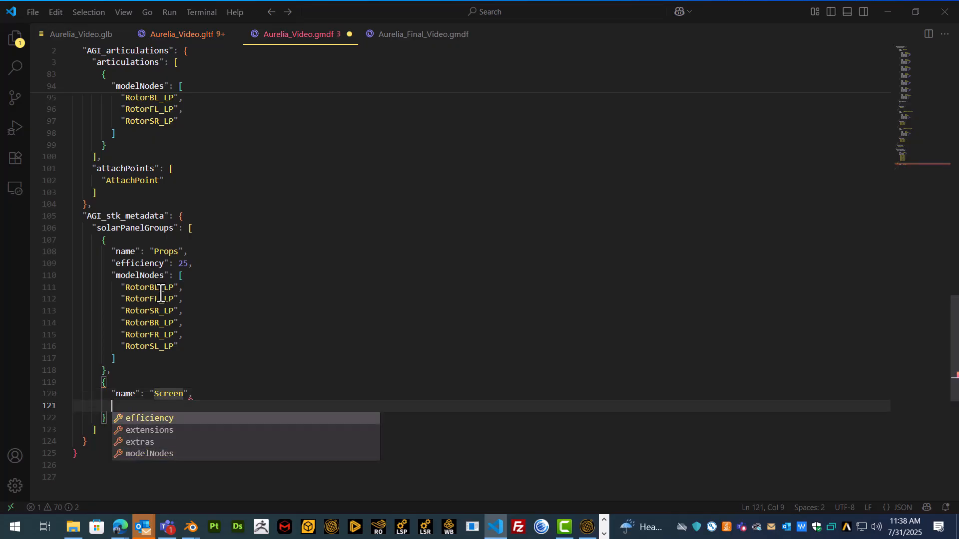
pyautogui.press('Return')
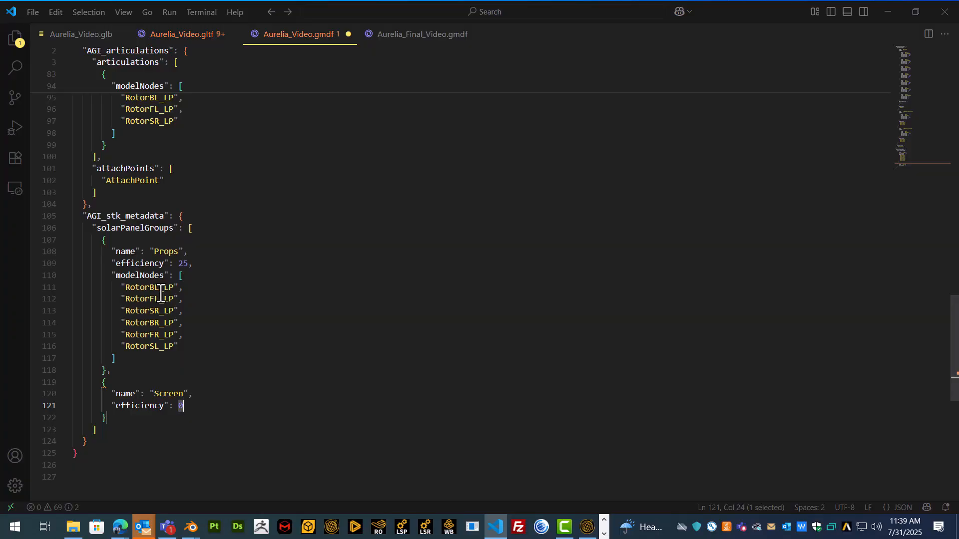
pyautogui.write('50,')
pyautogui.press('Return')
pyautogui.write('"')
pyautogui.press('Down')
pyautogui.press('Down')
pyautogui.press('Return')
pyautogui.press('Return')
pyautogui.write('"')
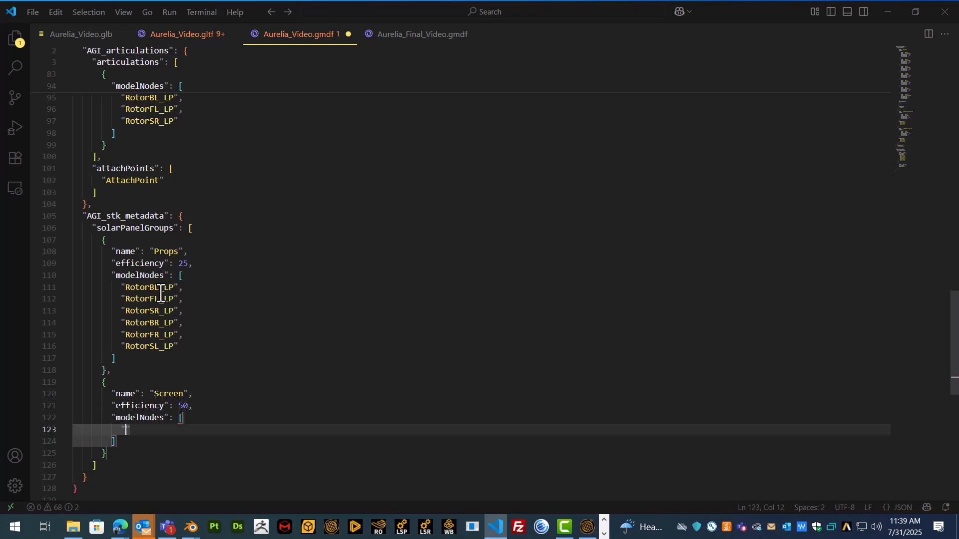
pyautogui.moveTo(187, 528)
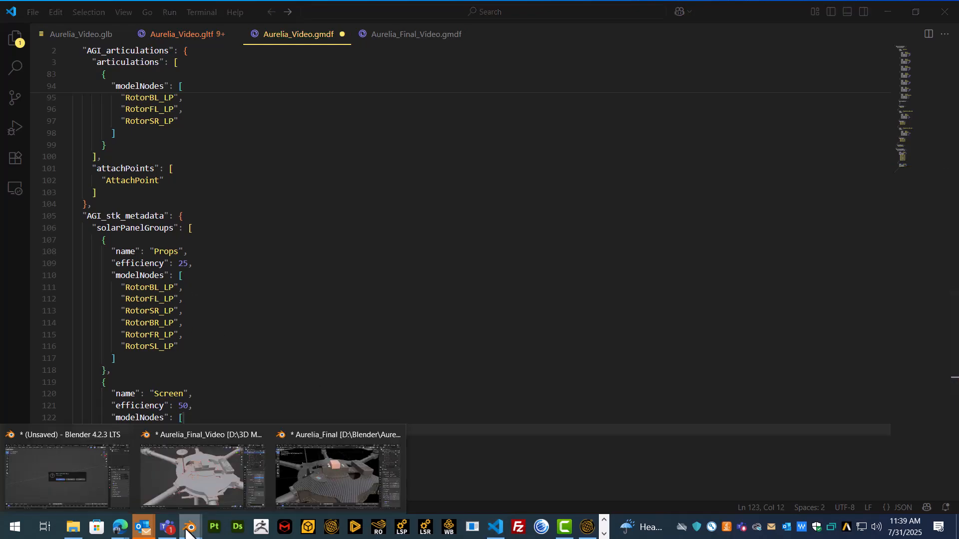
pyautogui.click(358, 472)
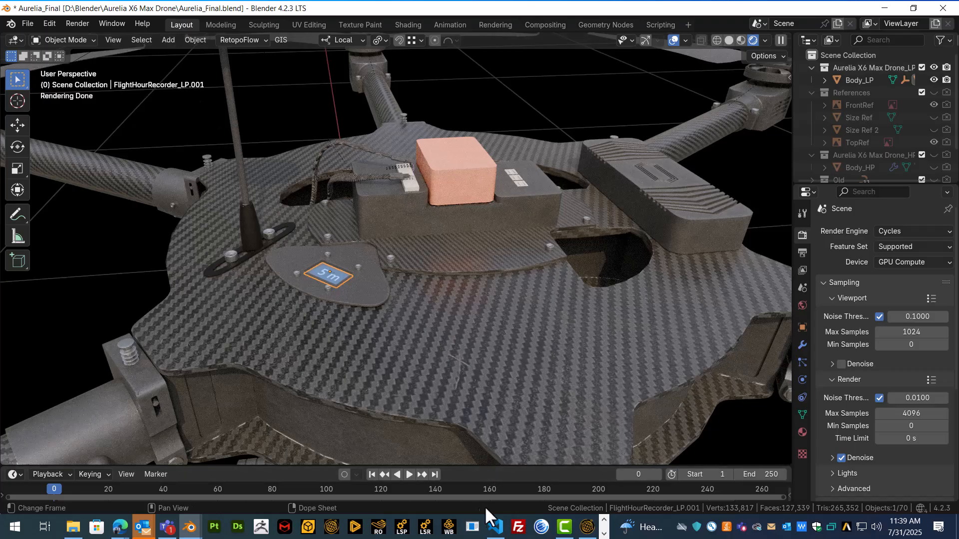
pyautogui.click(502, 529)
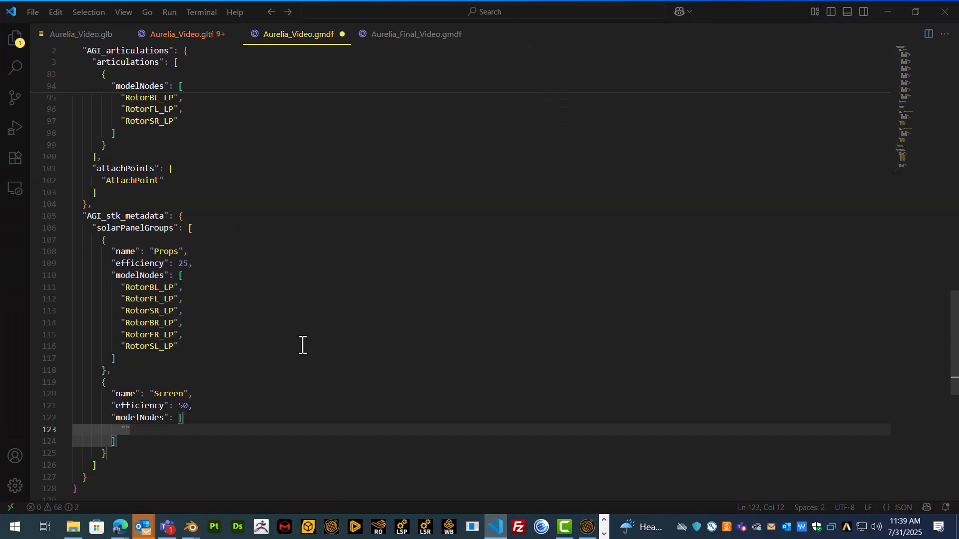
# Enter "FlightHourRecorder_LP.001" as the Screen group's model node
pyautogui.write('Flight')
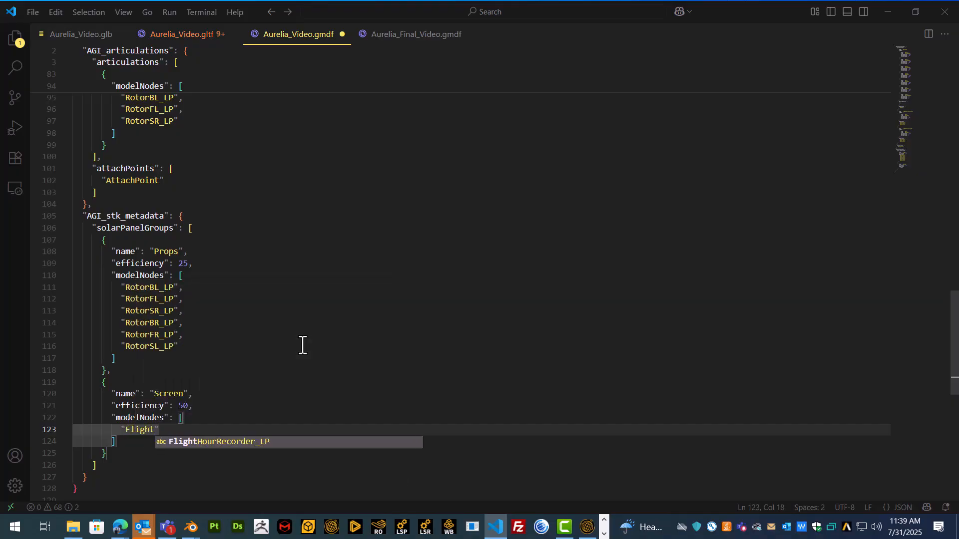
pyautogui.press('Tab')
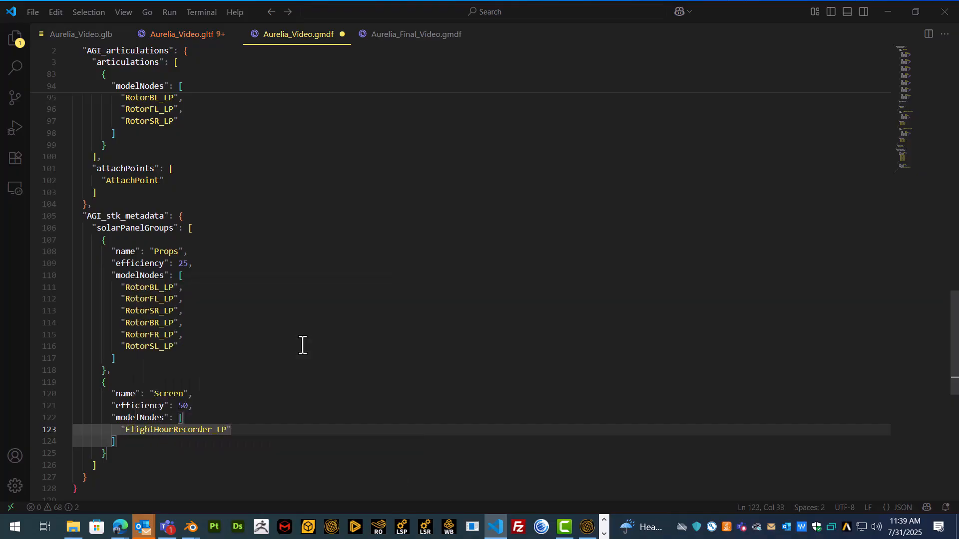
pyautogui.write('.01')
pyautogui.press('BackSpace')
pyautogui.write('01')
pyautogui.press('Down')
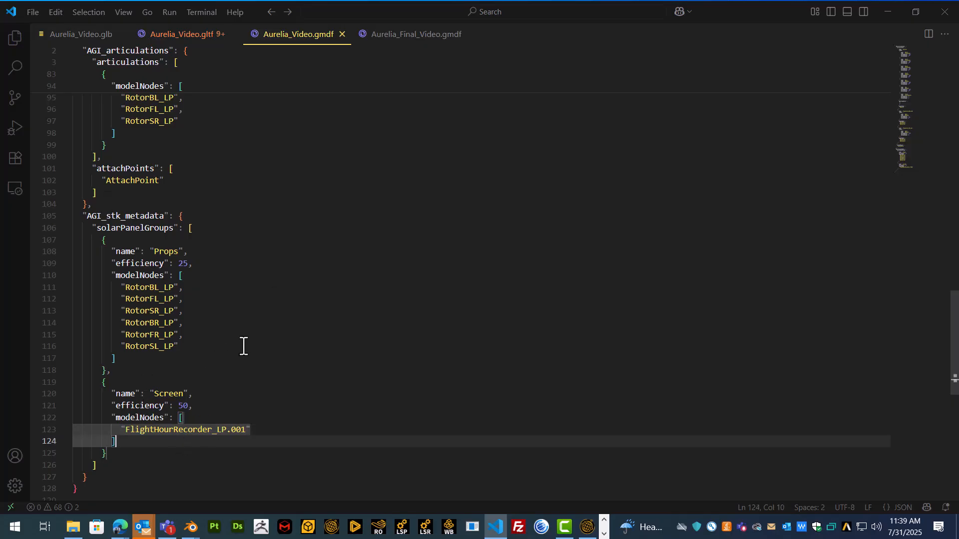
# Run 'Inject GMDF into glTF' on Aurelia_Video.gltf
pyautogui.click(200, 35)
pyautogui.hotkey('ctrl', 'shift', 'p')
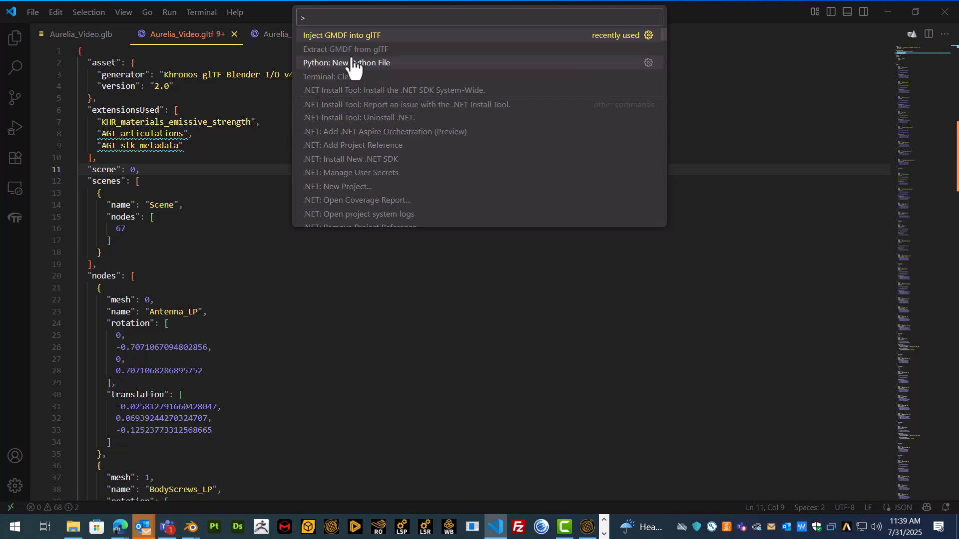
pyautogui.click(367, 36)
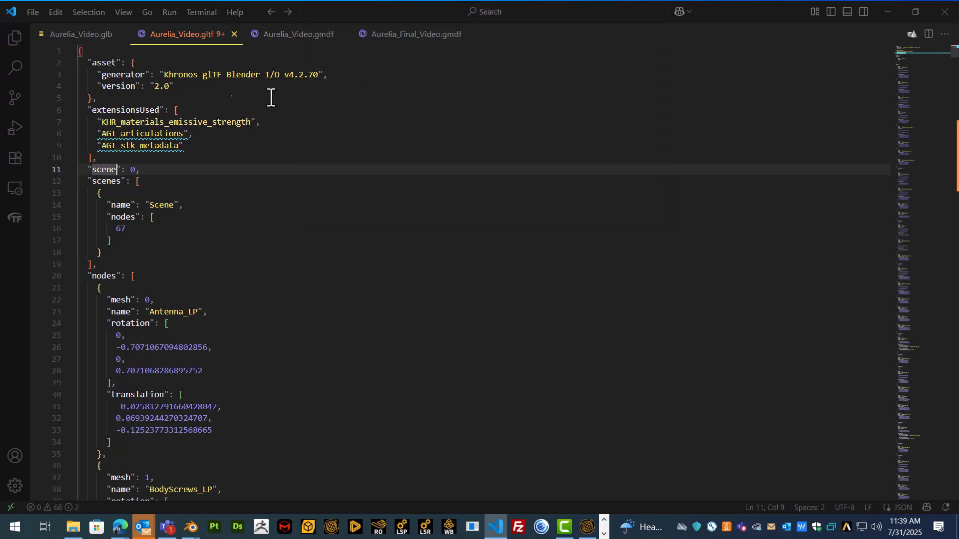
# Export Aurelia_Video.gltf to GLB, overwriting the existing Aurelia_Video.glb
pyautogui.rightClick(192, 36)
pyautogui.click(259, 404)
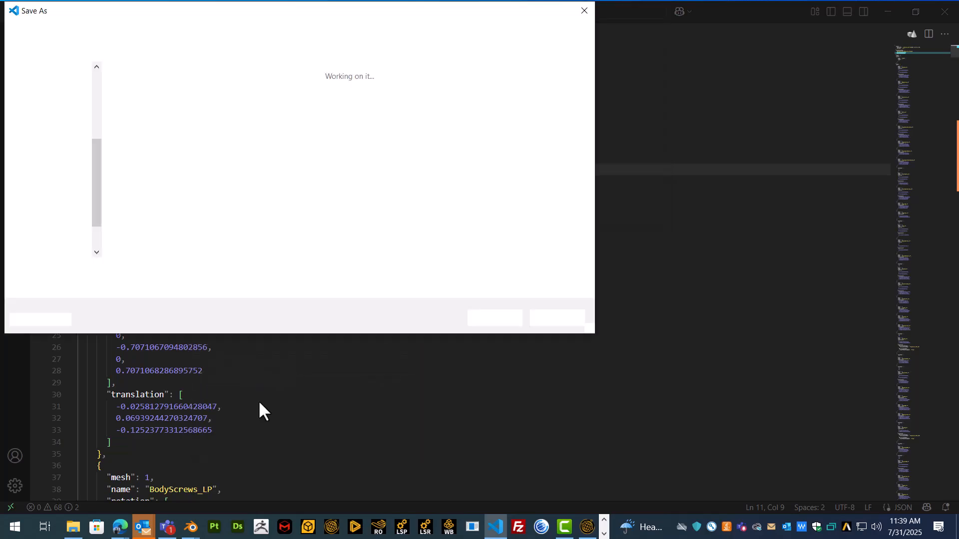
pyautogui.click(491, 318)
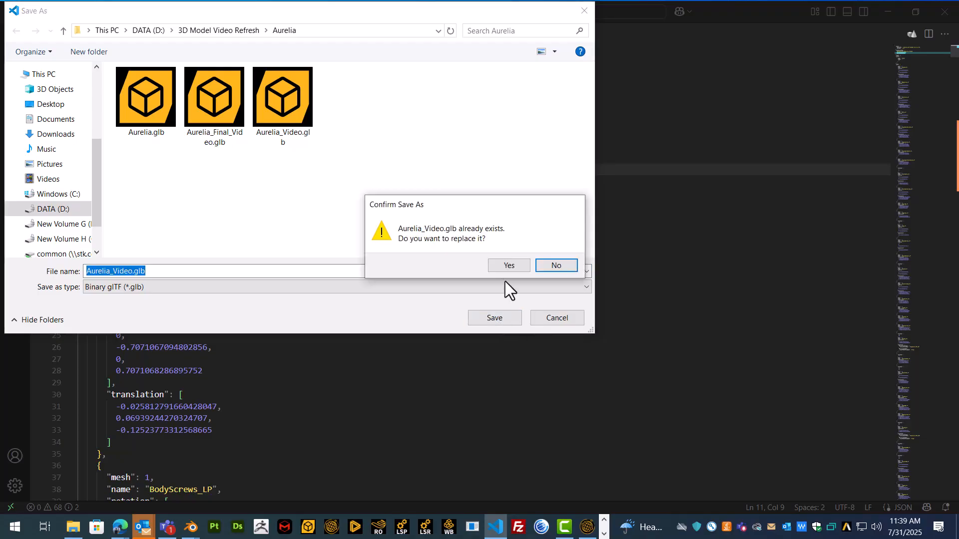
pyautogui.click(503, 265)
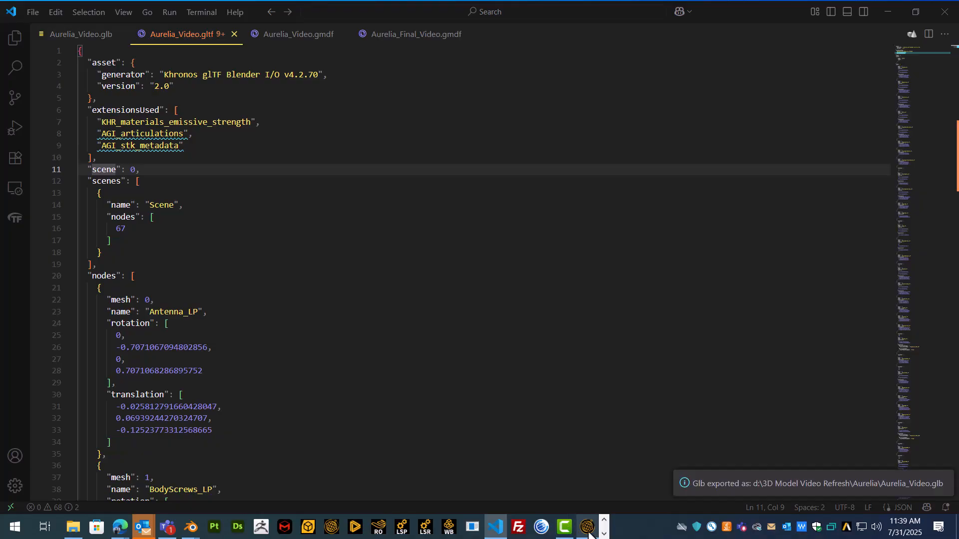
pyautogui.moveTo(588, 532)
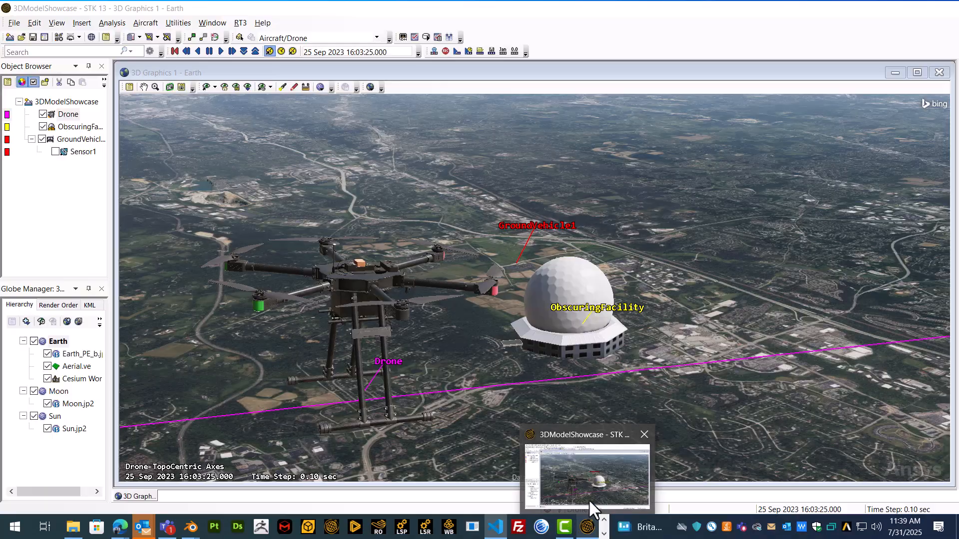
# In STK, launch Aircraft > Solar Panel... for the Drone in the Object Browser
pyautogui.click(593, 483)
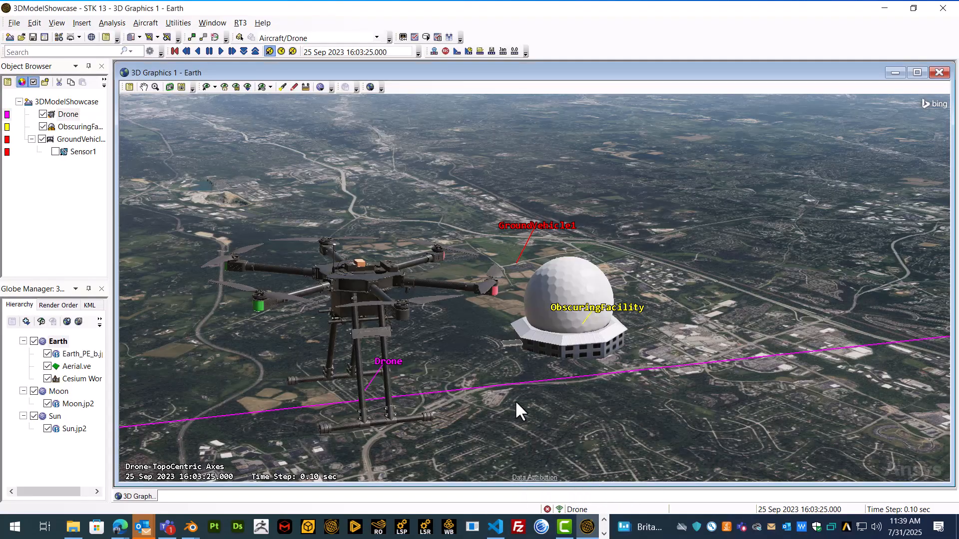
pyautogui.moveTo(409, 283); pyautogui.dragTo(409, 295)
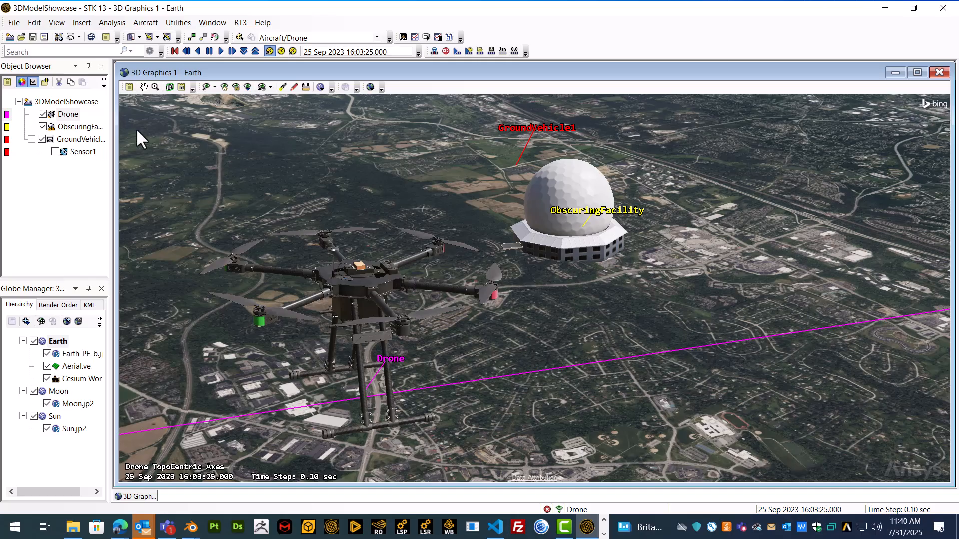
pyautogui.rightClick(64, 114)
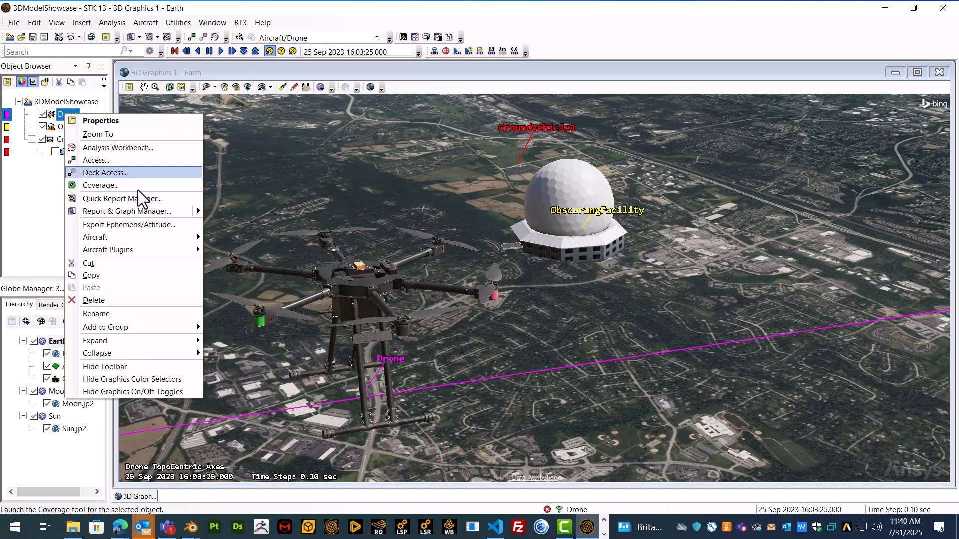
pyautogui.moveTo(155, 237)
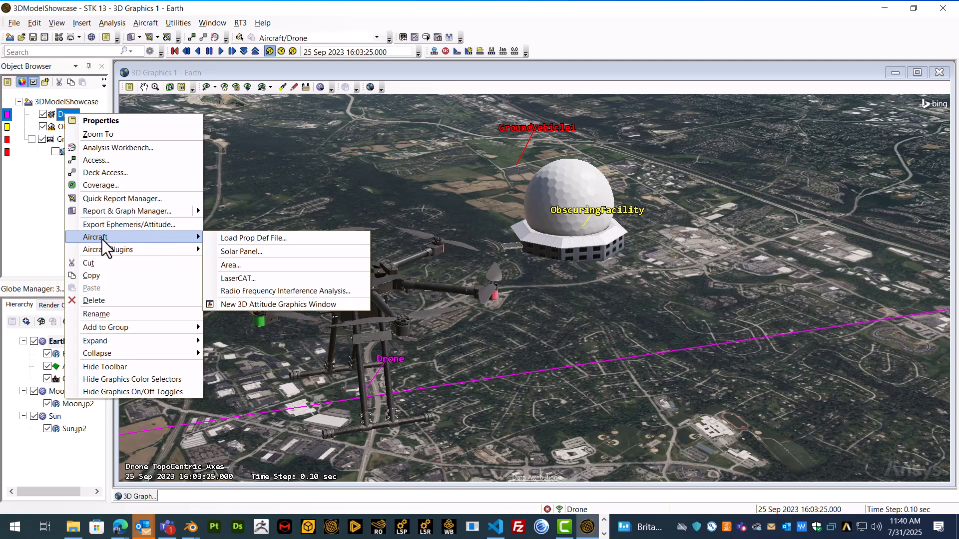
pyautogui.moveTo(128, 252)
pyautogui.click(254, 252)
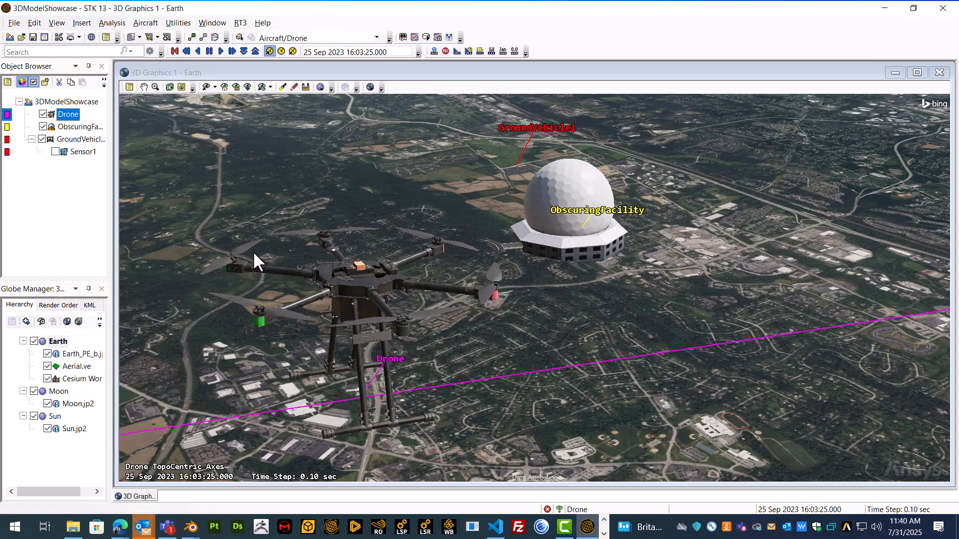
# Confirm the prompt and position Solar Panel View 2 beside the SolarPanel for Drone dialog
pyautogui.click(513, 307)
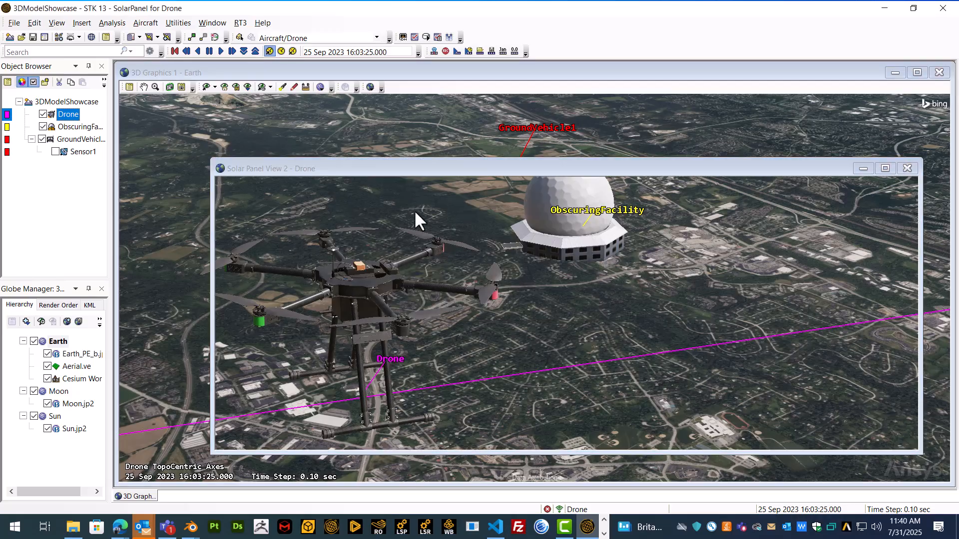
pyautogui.moveTo(709, 159); pyautogui.dragTo(612, 154)
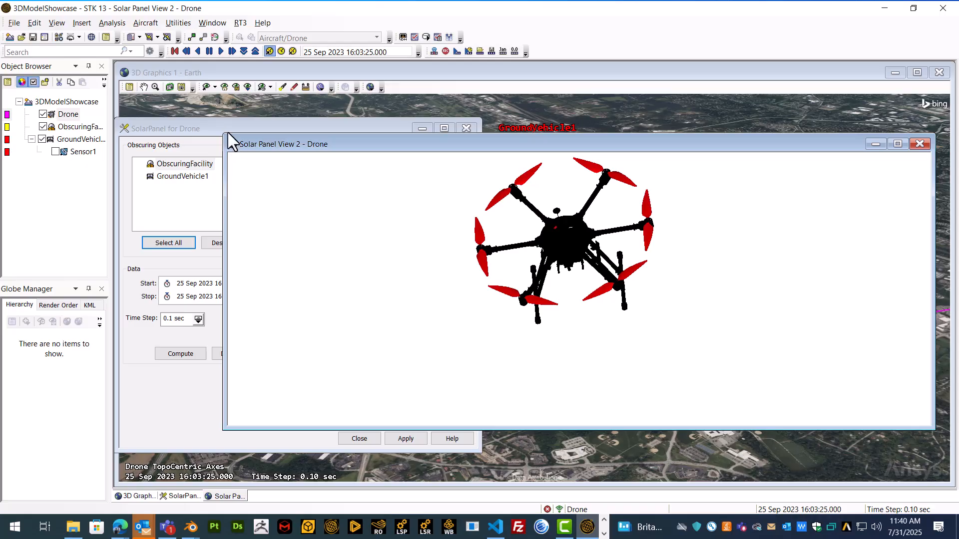
pyautogui.moveTo(225, 133); pyautogui.dragTo(455, 129)
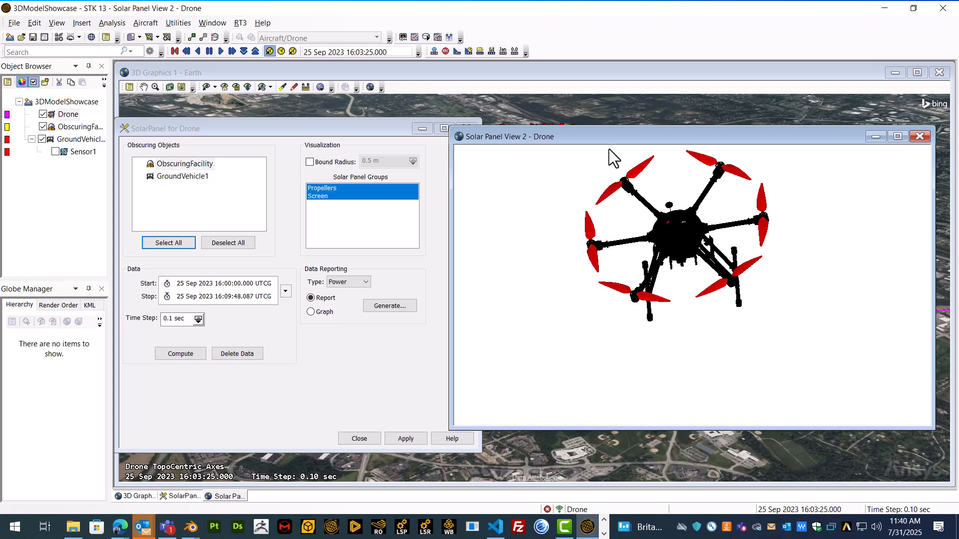
pyautogui.moveTo(609, 142); pyautogui.dragTo(626, 141)
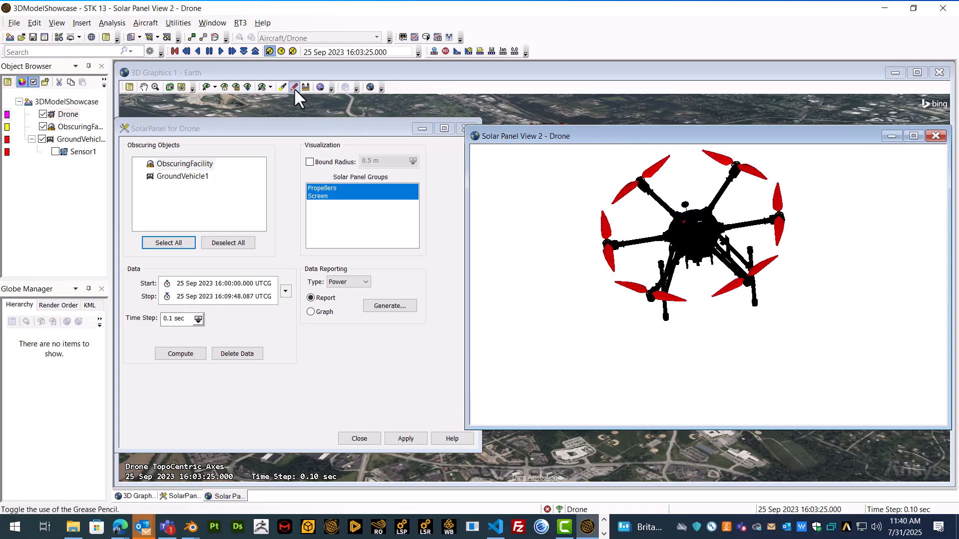
# Animate the drone's flight at 1.00 sec steps, stop, and reset to 16:00:00.000
pyautogui.click(220, 51)
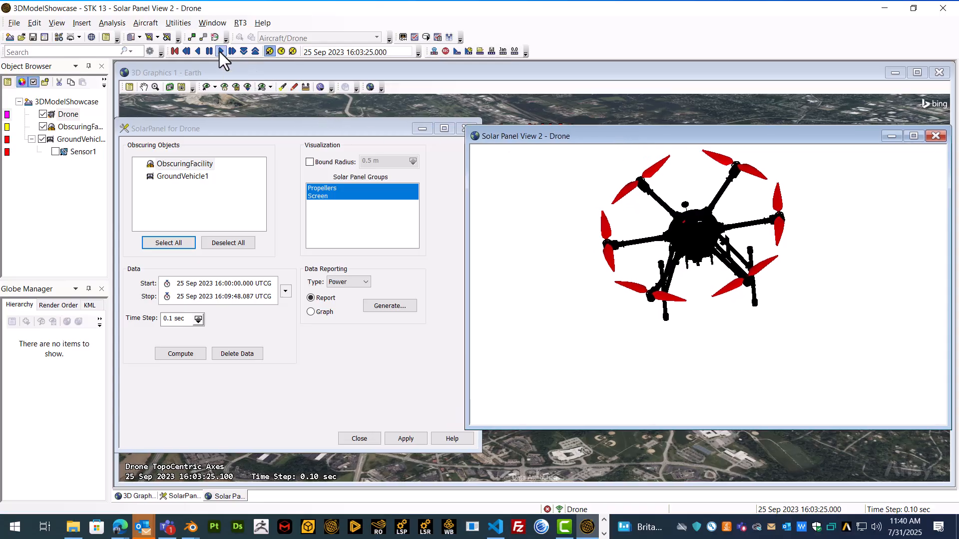
pyautogui.click(256, 51)
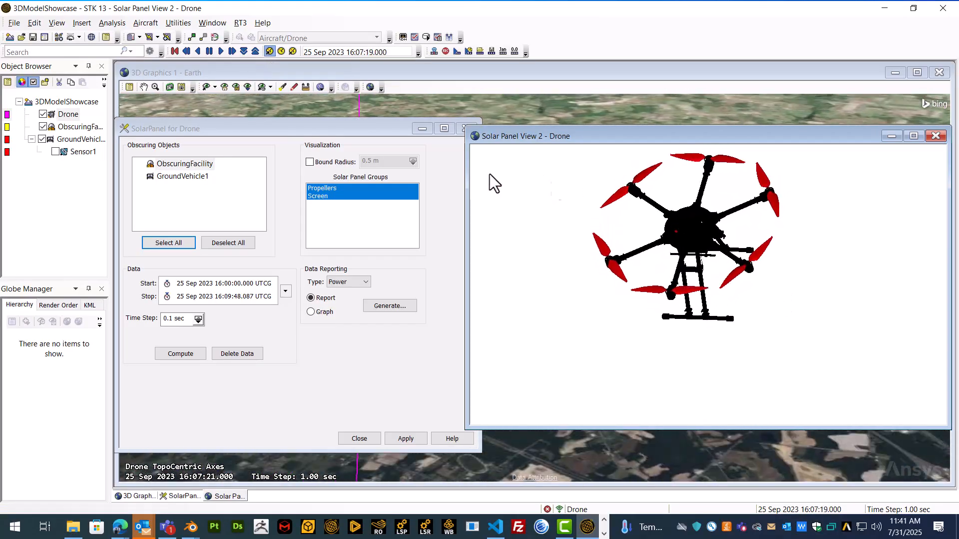
pyautogui.click(208, 50)
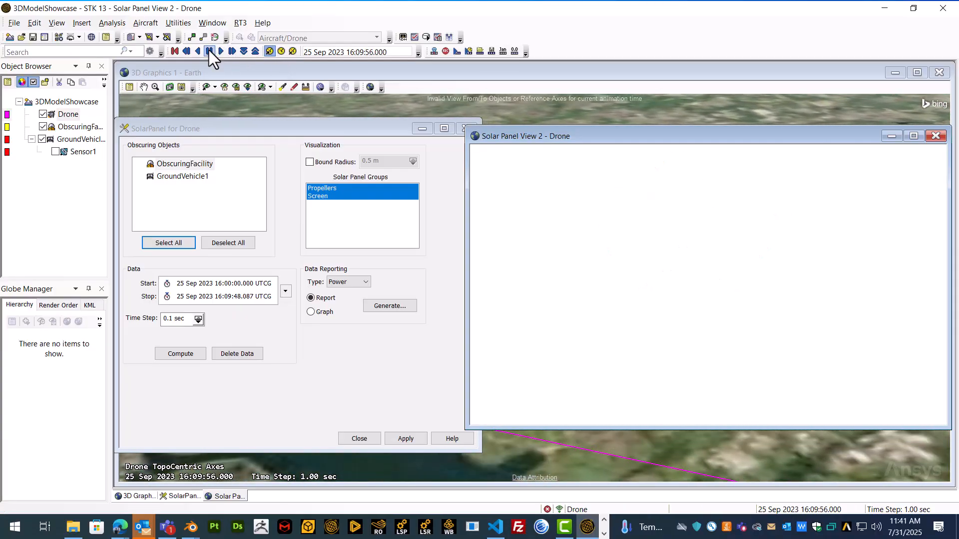
pyautogui.click(175, 51)
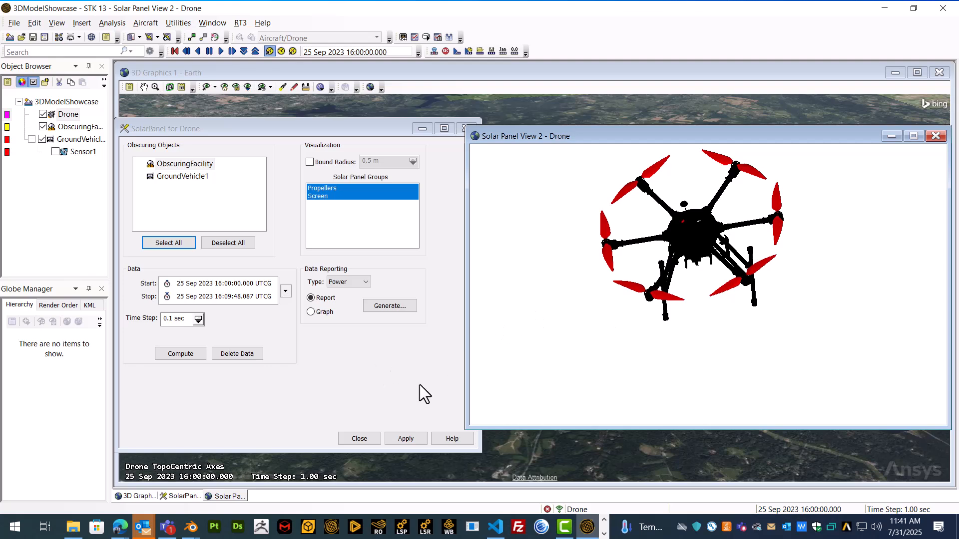
pyautogui.click(280, 126)
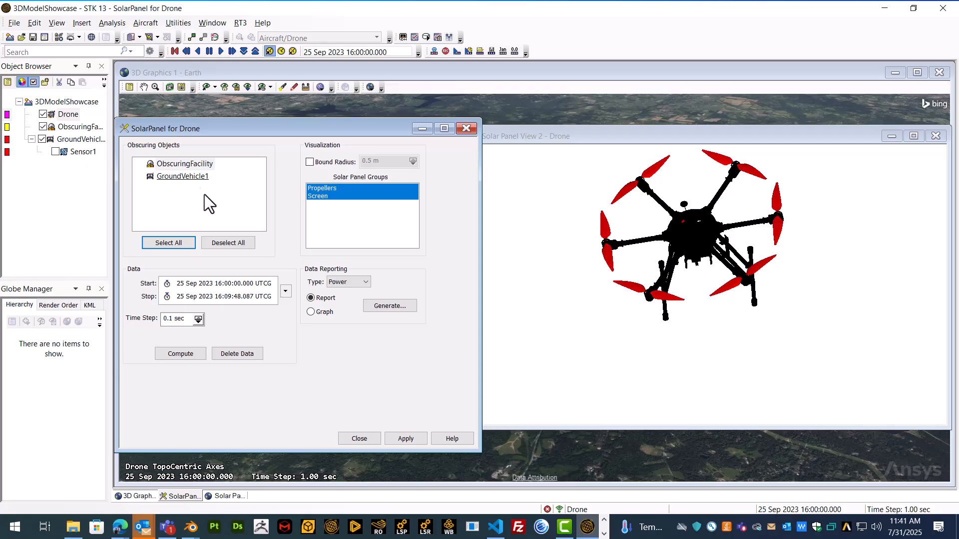
# Apply a Screen-only group selection, then apply both Propellers and Screen groups
pyautogui.click(332, 188)
pyautogui.keyDown('ctrl'); pyautogui.click(335, 196); pyautogui.keyUp('ctrl')
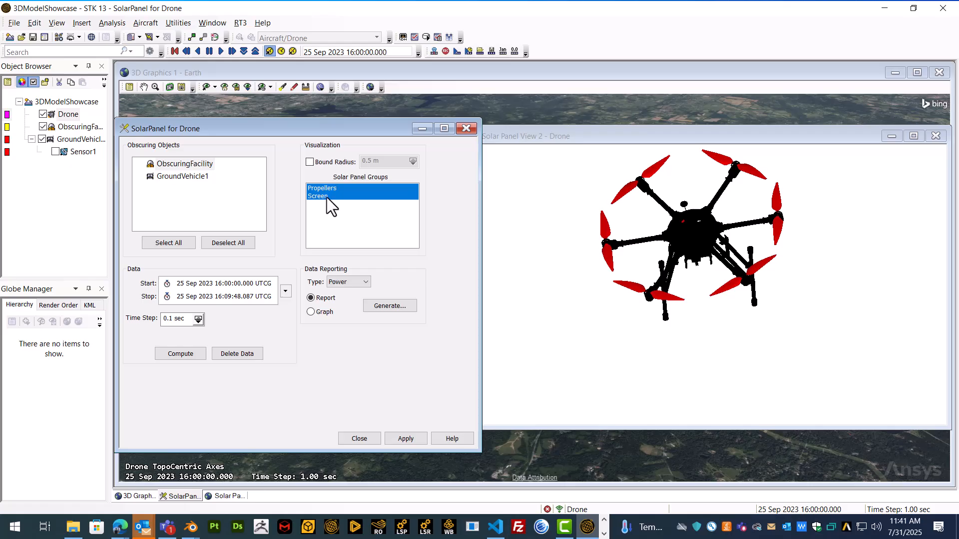
pyautogui.click(326, 197)
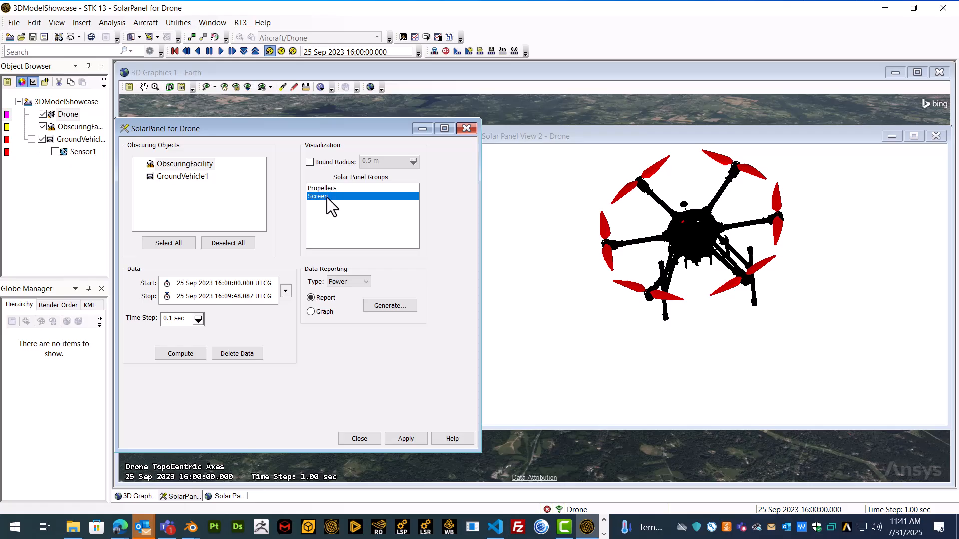
pyautogui.click(417, 438)
pyautogui.keyDown('ctrl'); pyautogui.click(336, 188); pyautogui.keyUp('ctrl')
pyautogui.click(406, 438)
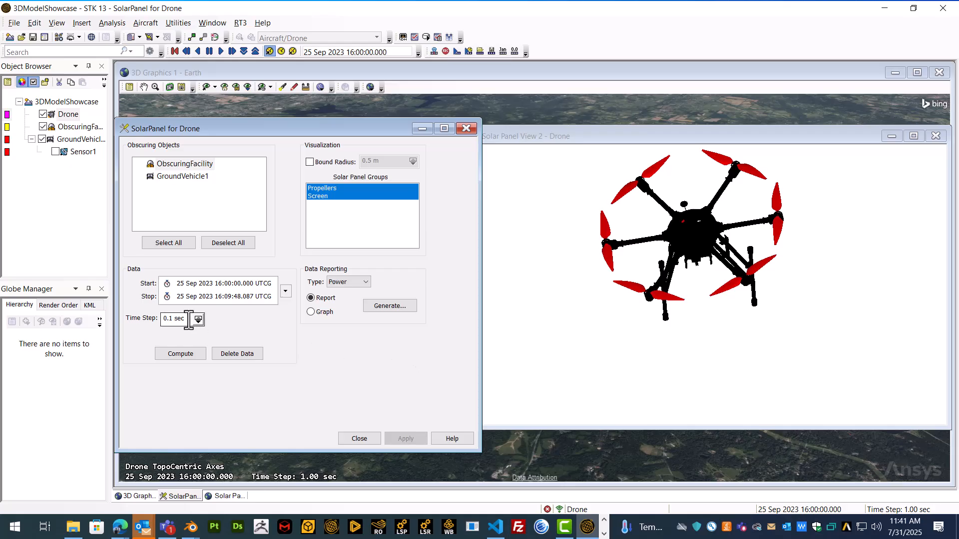
pyautogui.moveTo(189, 320); pyautogui.dragTo(161, 319)
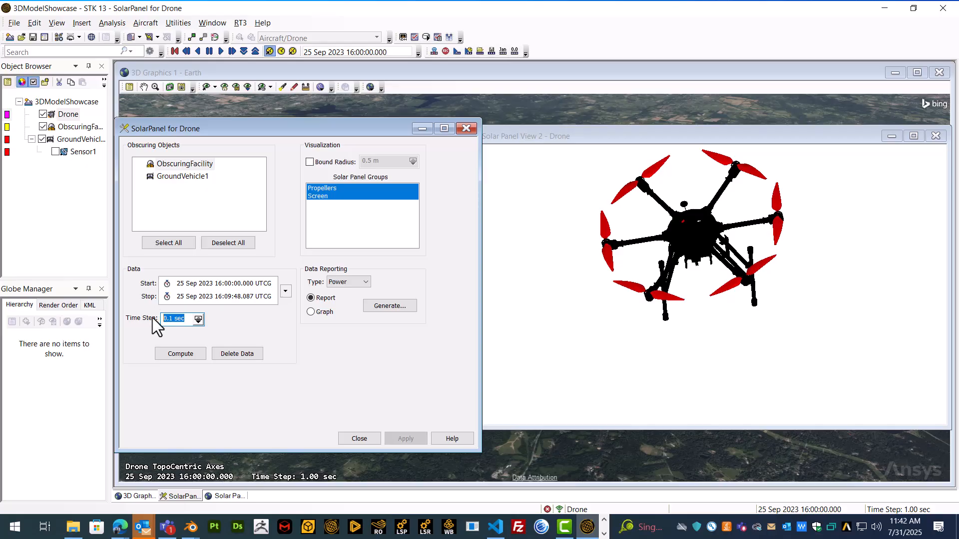
# Apply a 30 sec time step and compute, keeping the current model scale
pyautogui.write('30')
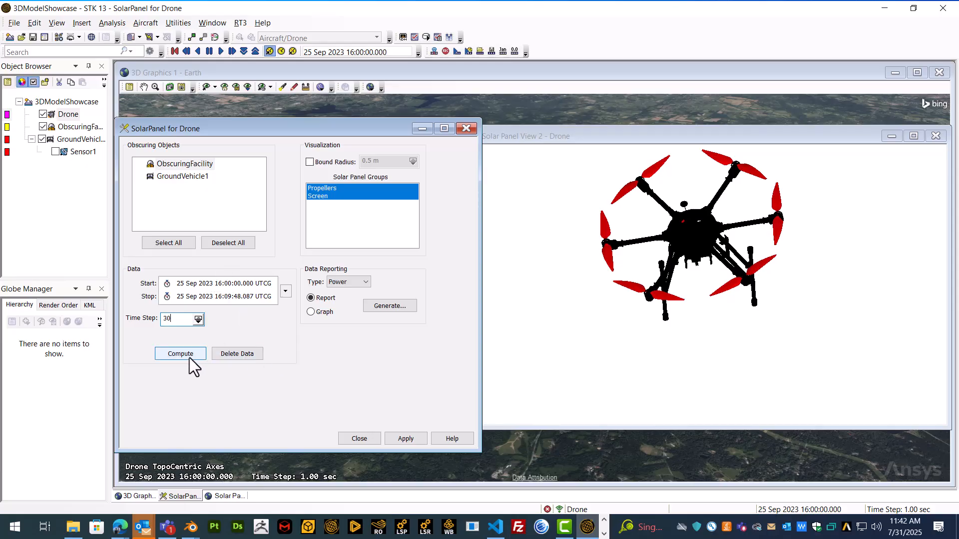
pyautogui.click(405, 436)
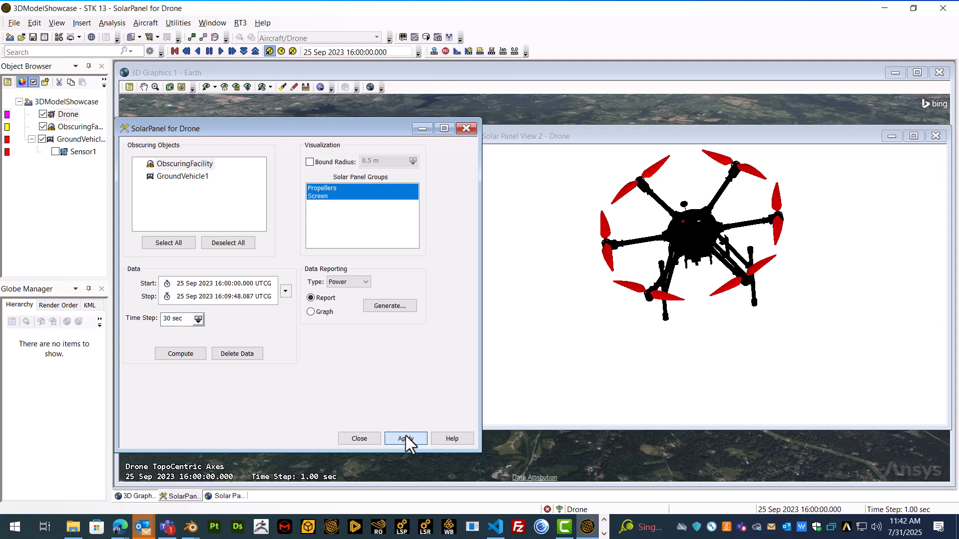
pyautogui.click(193, 355)
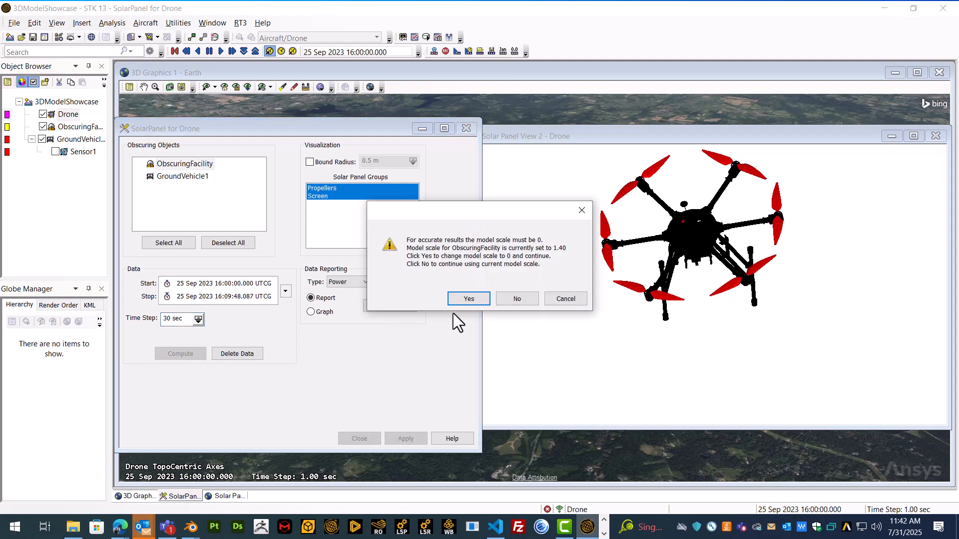
pyautogui.click(507, 295)
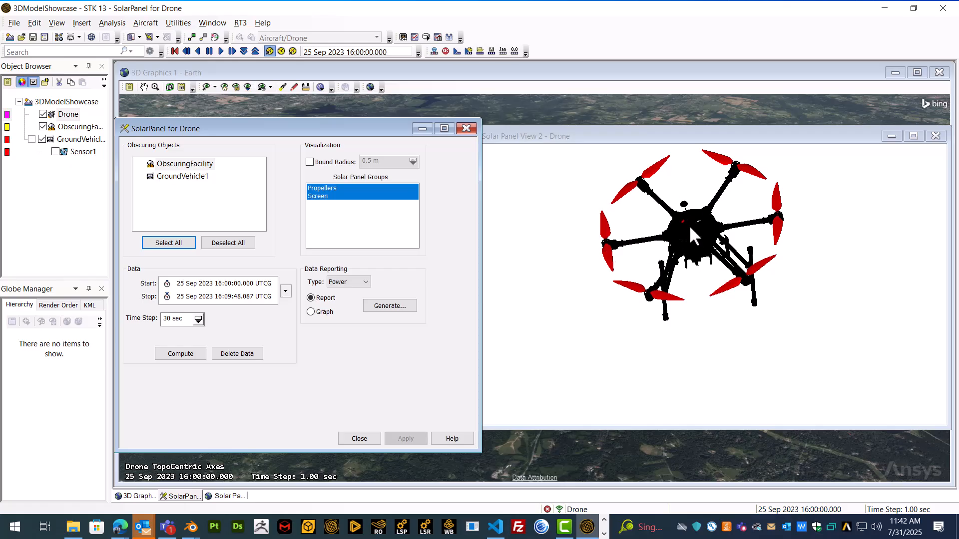
# Generate a Power graph for the Drone's solar panels, keeping model scale, and reposition it
pyautogui.click(351, 281)
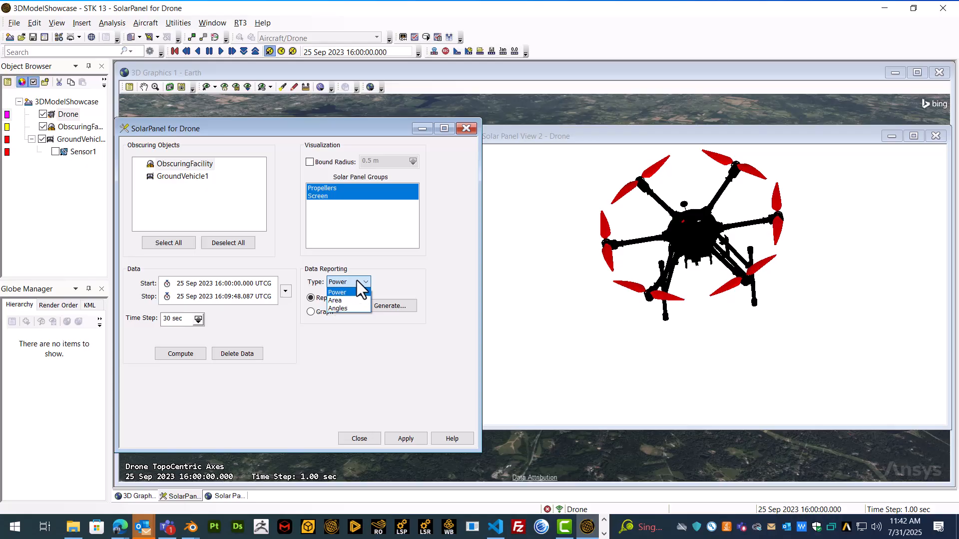
pyautogui.click(359, 282)
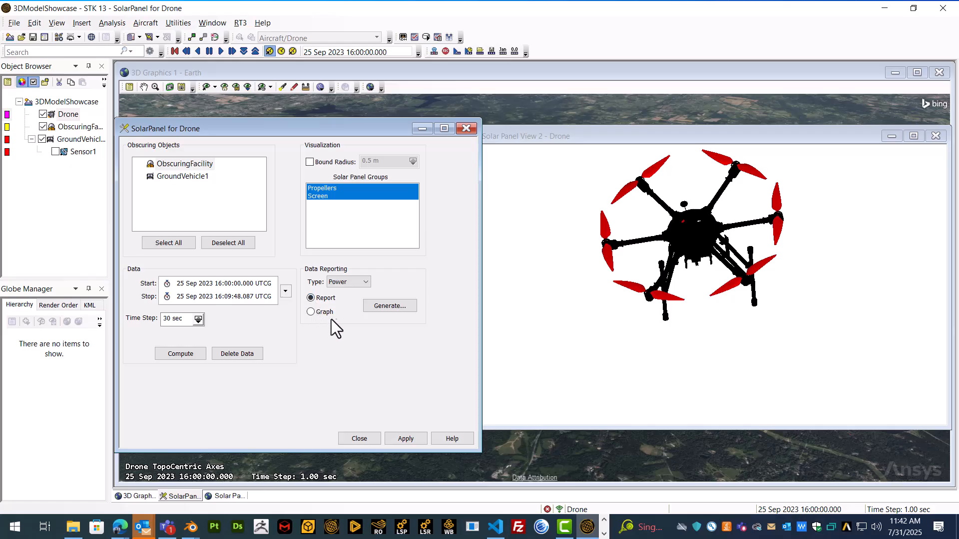
pyautogui.click(316, 310)
pyautogui.click(388, 306)
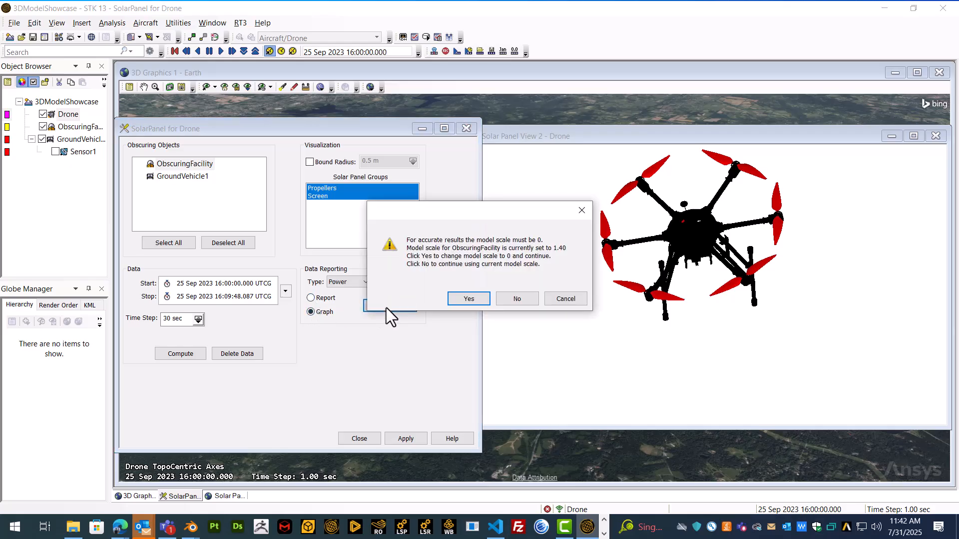
pyautogui.click(510, 300)
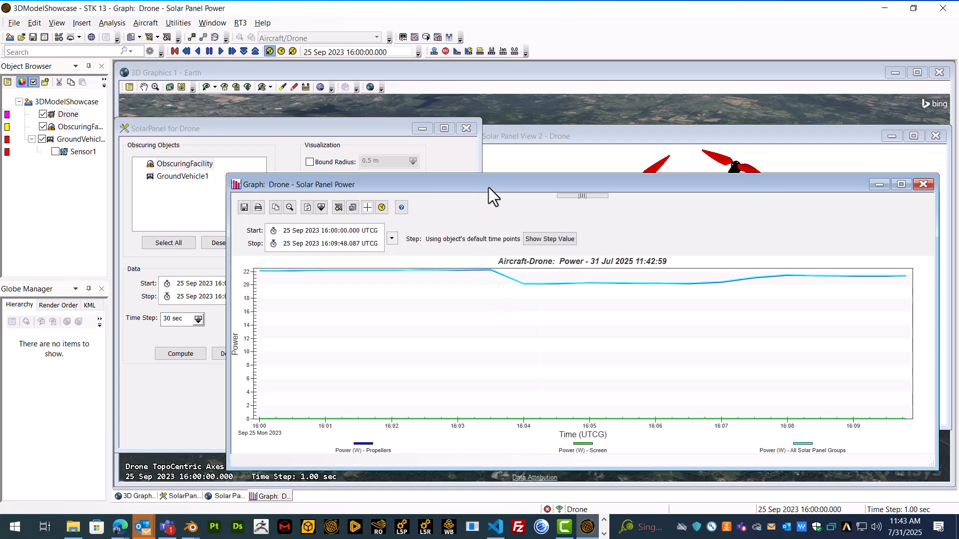
pyautogui.moveTo(488, 188); pyautogui.dragTo(444, 142)
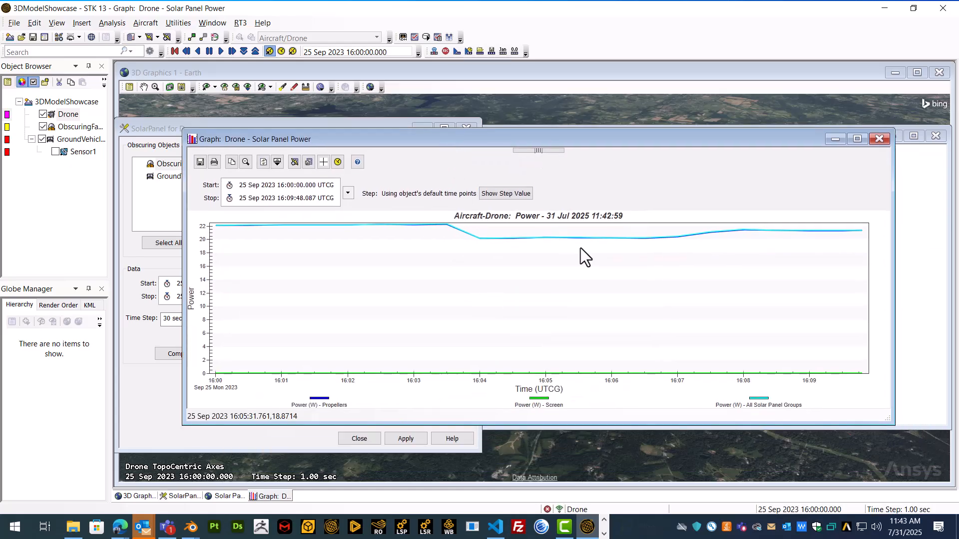